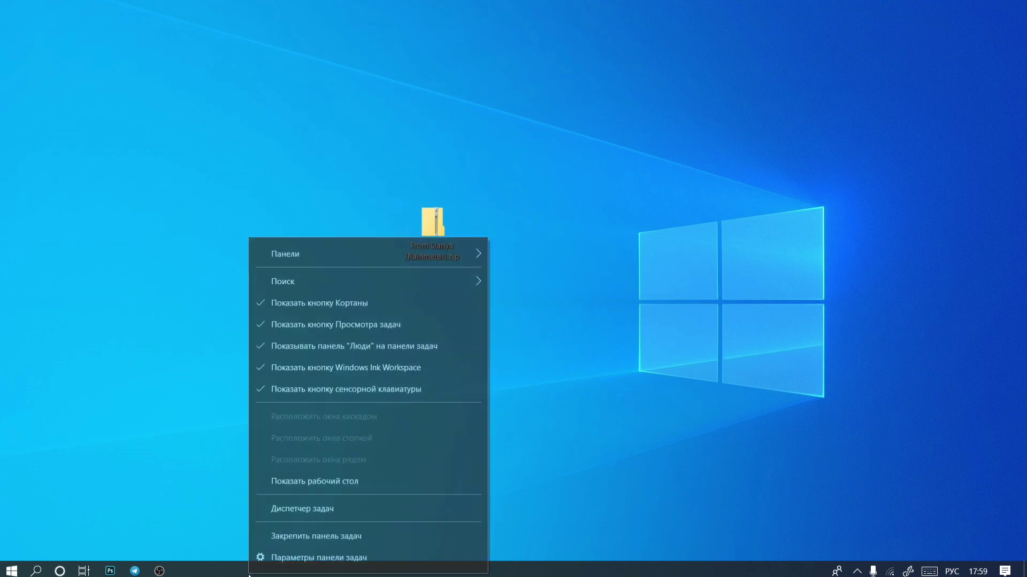
- Hide the Cortana, Task View, People, Windows Ink Workspace and touch keyboard buttons from the taskbar
{"action": "left_click", "coordinate": [282, 306]}
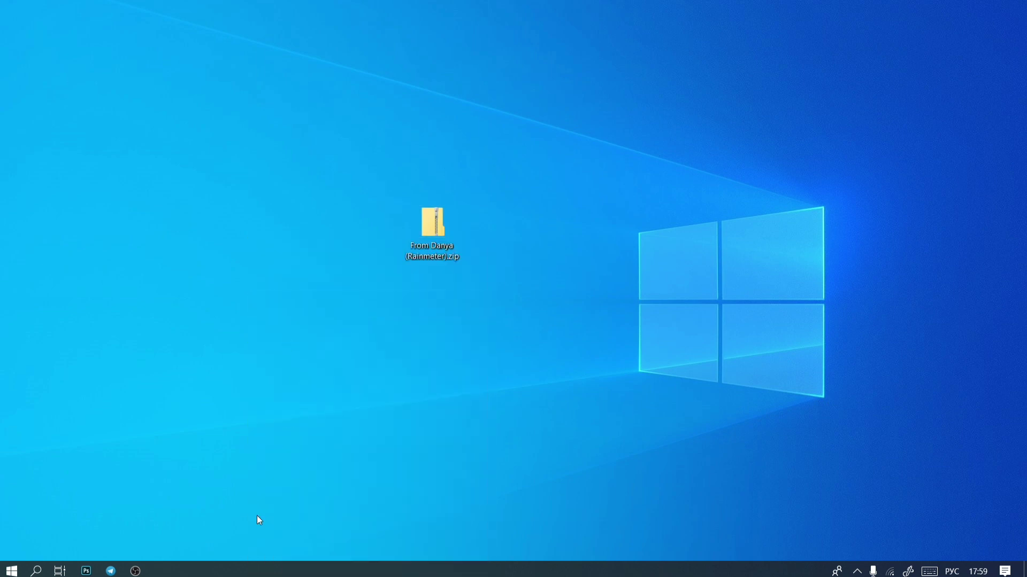
{"action": "right_click", "coordinate": [229, 572]}
{"action": "left_click", "coordinate": [264, 323]}
{"action": "right_click", "coordinate": [248, 572]}
{"action": "left_click", "coordinate": [296, 346]}
{"action": "right_click", "coordinate": [258, 571]}
{"action": "left_click", "coordinate": [306, 370]}
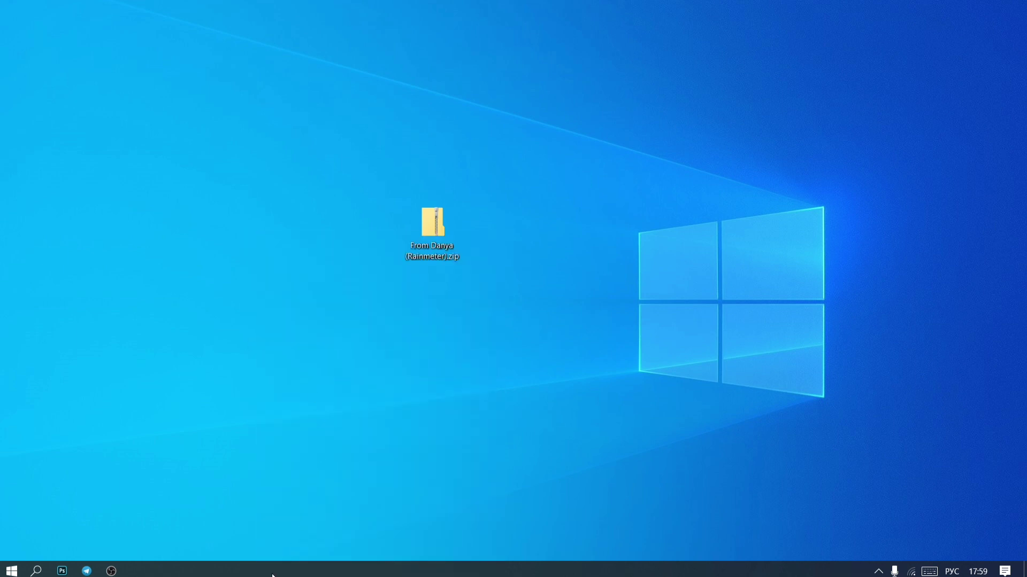
{"action": "right_click", "coordinate": [273, 575]}
{"action": "left_click", "coordinate": [325, 389]}
- Set the taskbar search to hidden (Скрыто)
{"action": "right_click", "coordinate": [284, 573]}
{"action": "mouse_move", "coordinate": [460, 279]}
{"action": "left_click", "coordinate": [563, 284]}
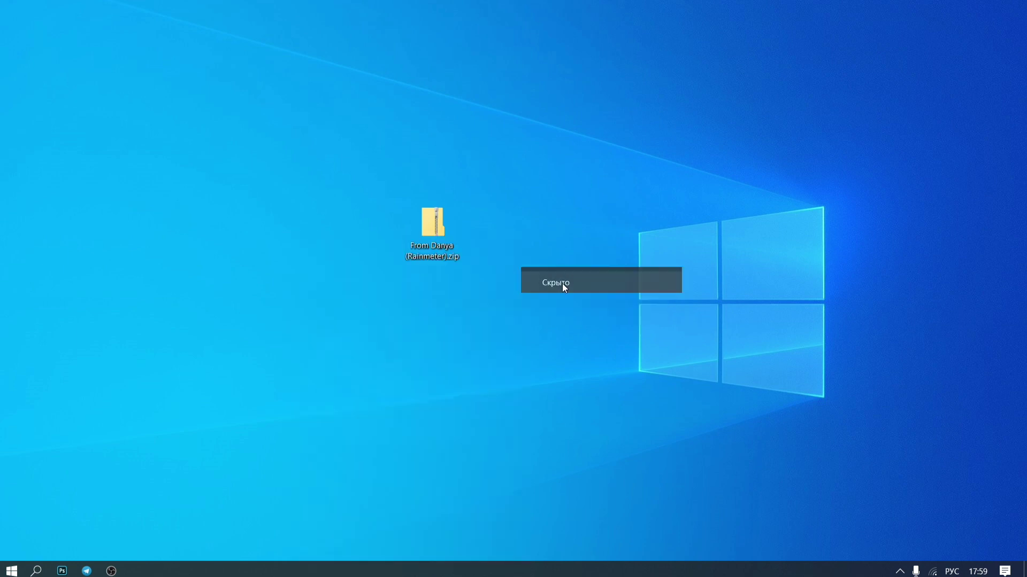
- Move the microphone and network icons into the hidden tray icons area, and unpin Adobe Photoshop 2020 from the taskbar
{"action": "left_click", "coordinate": [901, 572]}
{"action": "left_click_drag", "start_coordinate": [903, 573], "coordinate": [909, 570]}
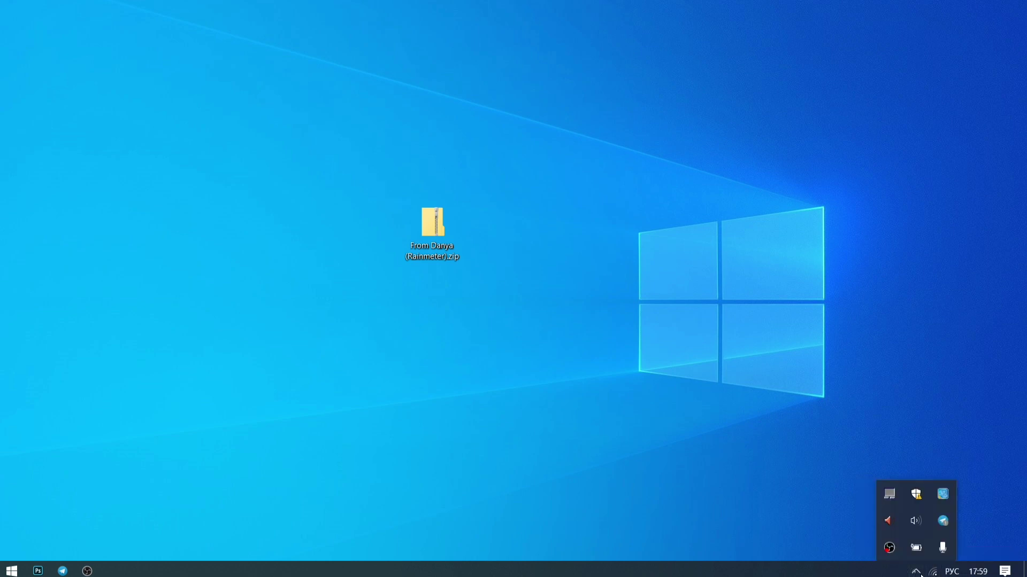
{"action": "left_click", "coordinate": [951, 571]}
{"action": "right_click", "coordinate": [38, 571]}
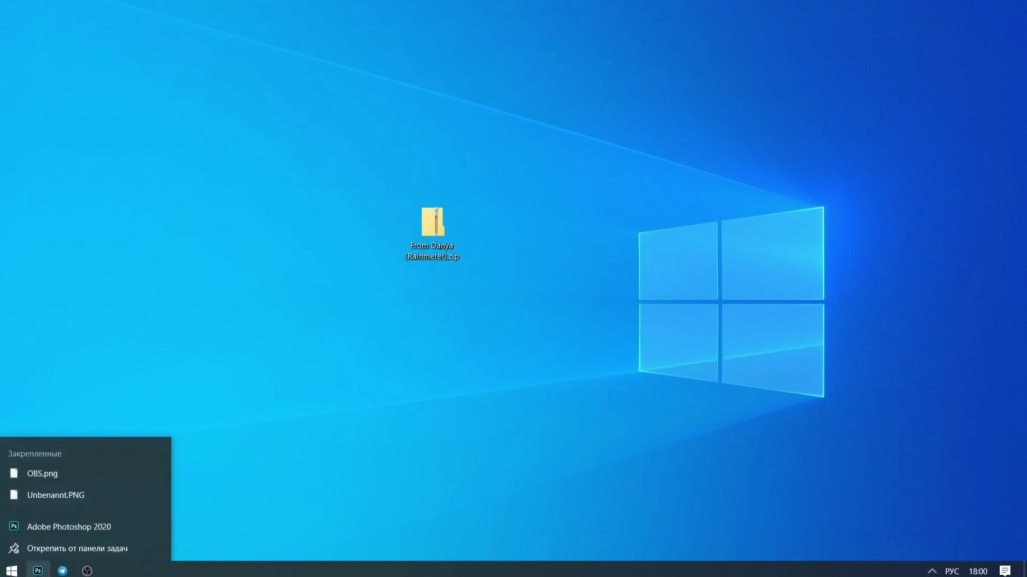
{"action": "left_click", "coordinate": [34, 548]}
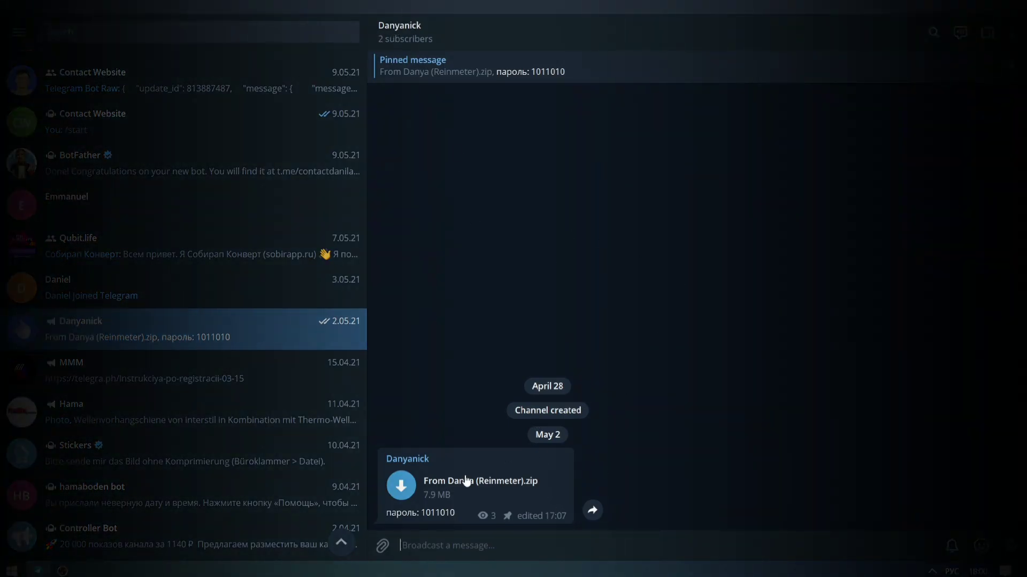
- In Telegram, download From Danya (Reinmeter).zip from the channel post and copy the archive password given beneath it
{"action": "left_click", "coordinate": [402, 487]}
{"action": "left_click_drag", "start_coordinate": [454, 514], "coordinate": [420, 514]}
{"action": "right_click", "coordinate": [430, 512]}
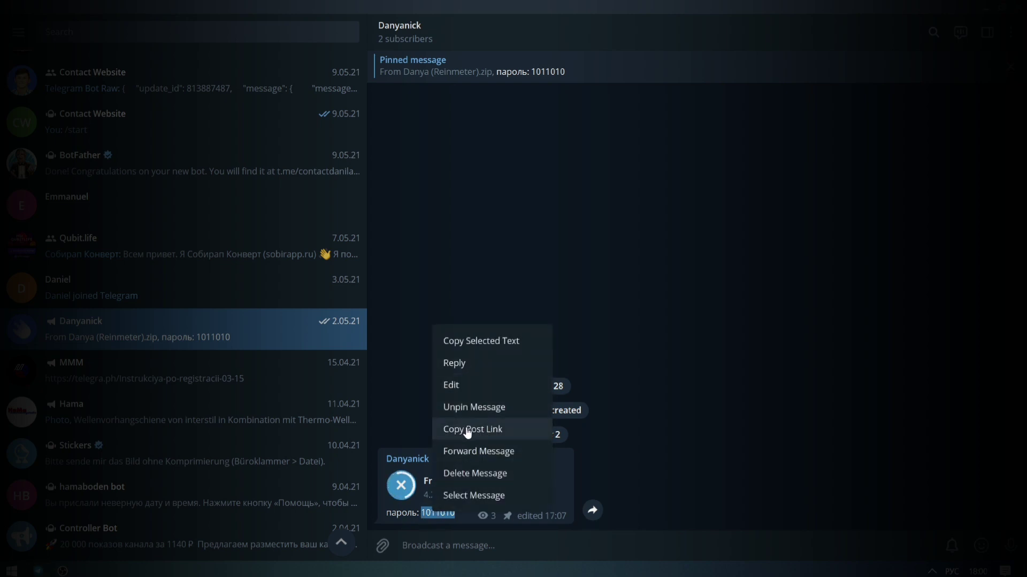
{"action": "left_click", "coordinate": [473, 341]}
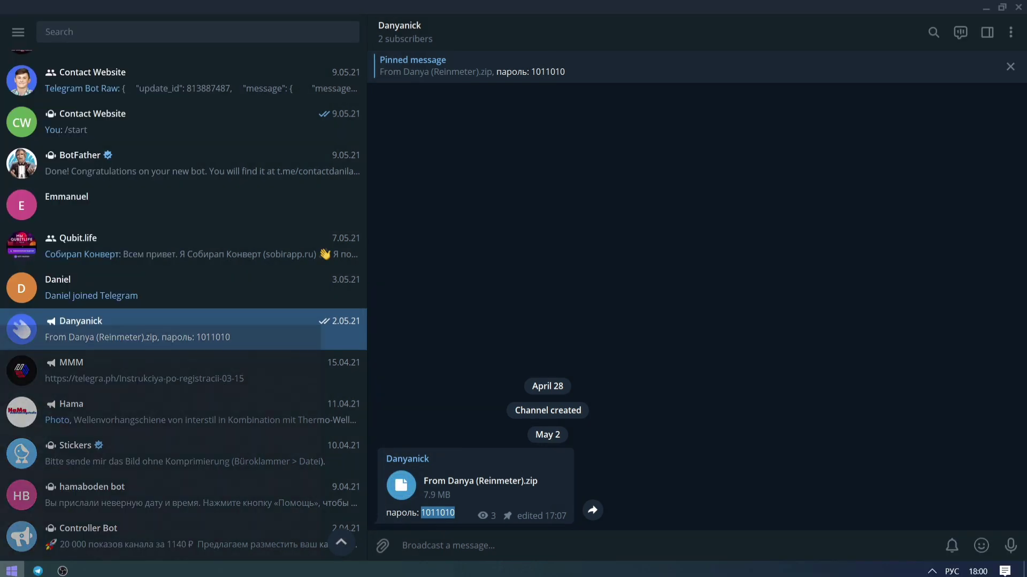
- Open the Documents folder in File Explorer with Telegram minimised, and shift its window aside to expose the desktop
{"action": "left_click", "coordinate": [11, 570]}
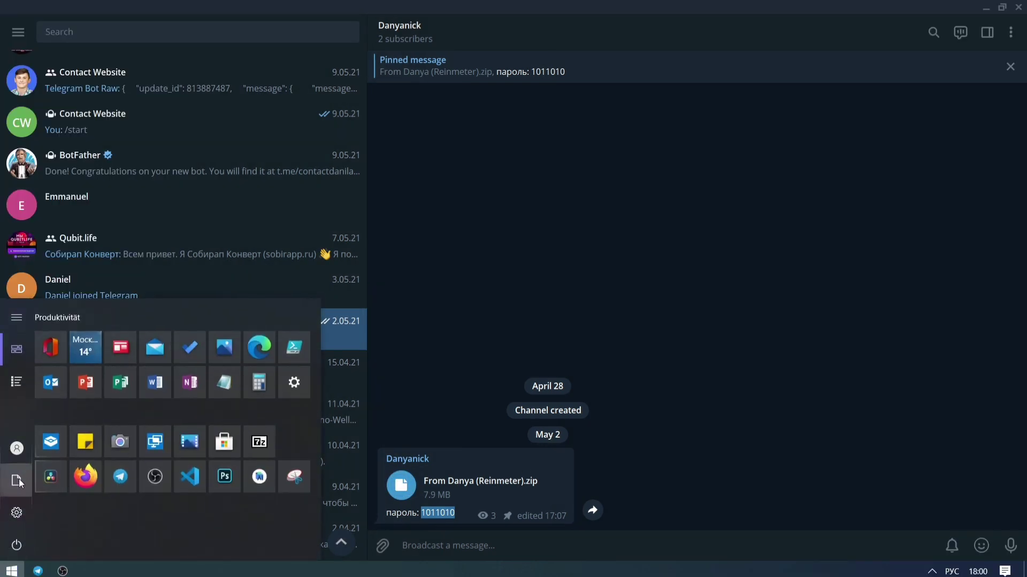
{"action": "left_click", "coordinate": [20, 481]}
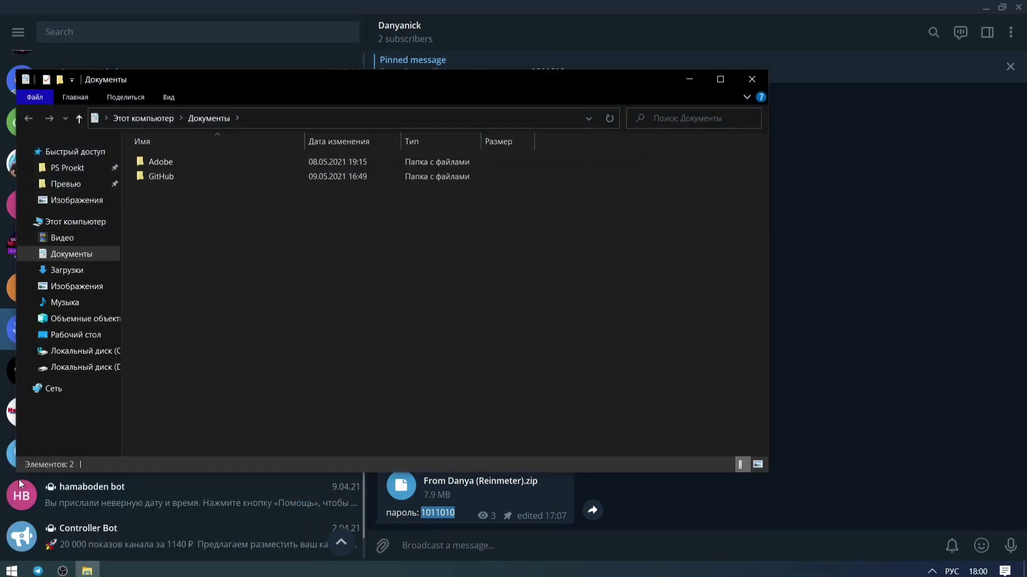
{"action": "left_click", "coordinate": [982, 7]}
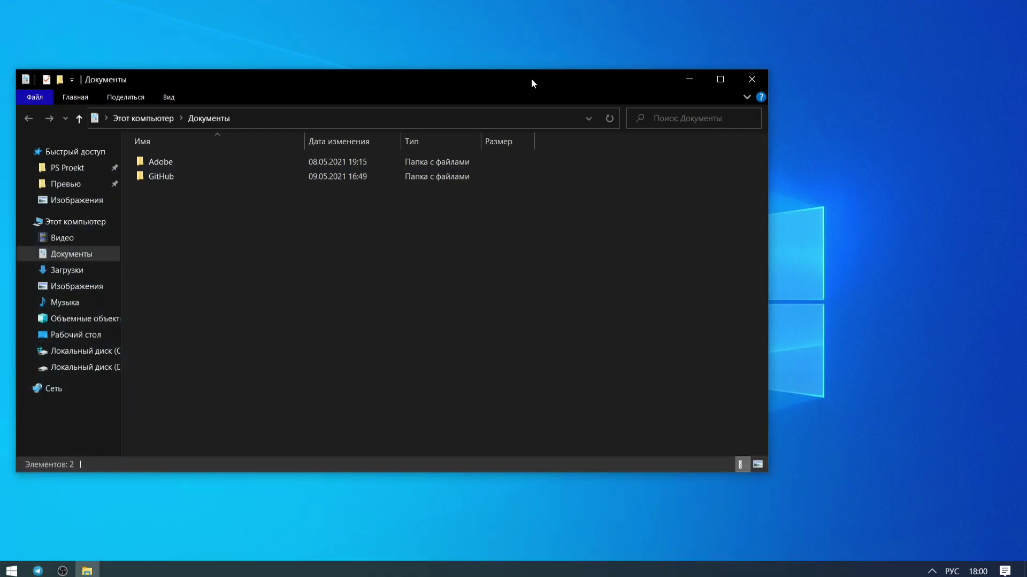
{"action": "left_click_drag", "start_coordinate": [531, 83], "coordinate": [748, 108]}
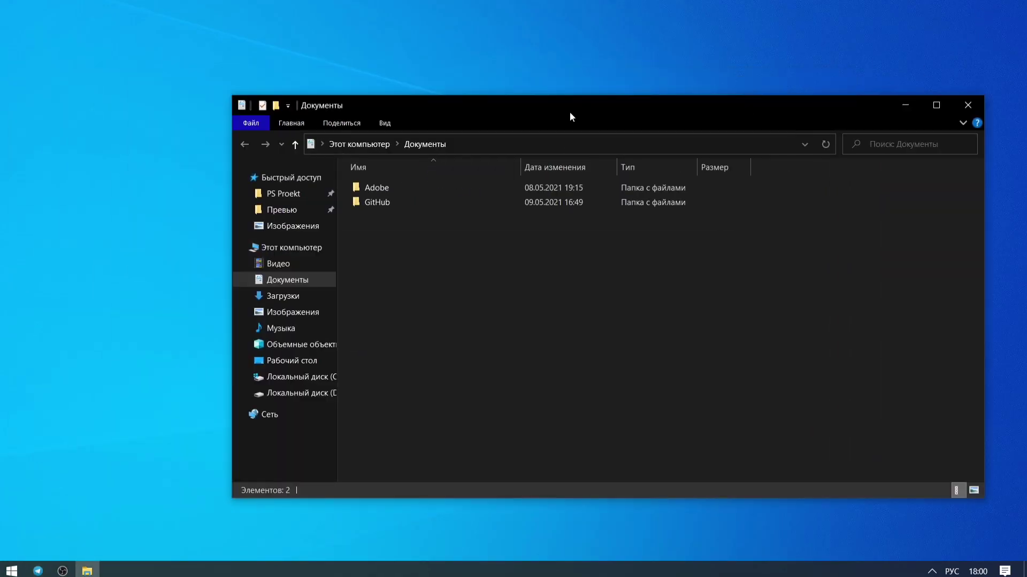
{"action": "left_click_drag", "start_coordinate": [570, 116], "coordinate": [663, 118]}
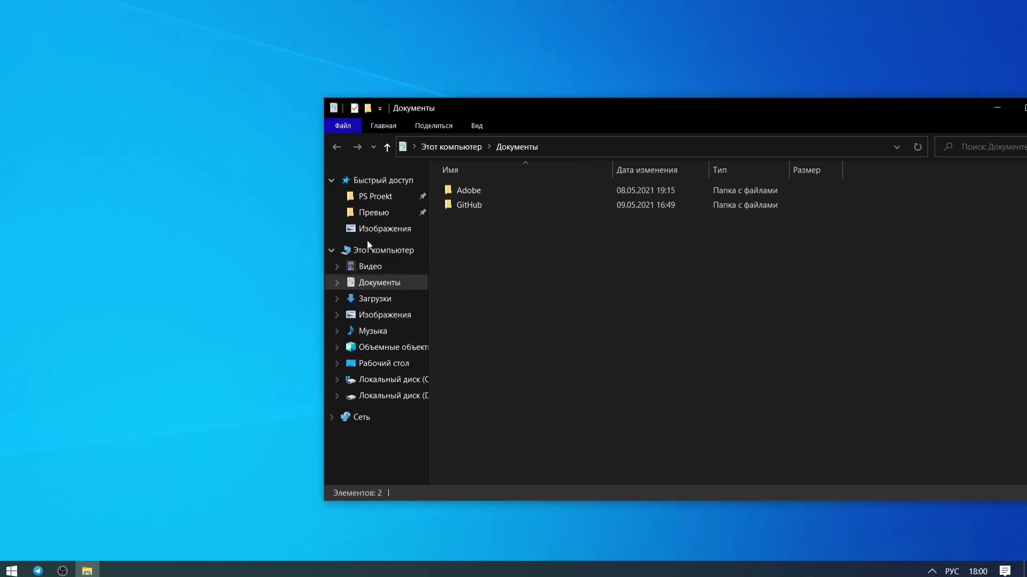
- Move From Danya (Reinmeter).zip from the Telegram Desktop folder in Downloads to the desktop and close the folder window
{"action": "left_click", "coordinate": [373, 299]}
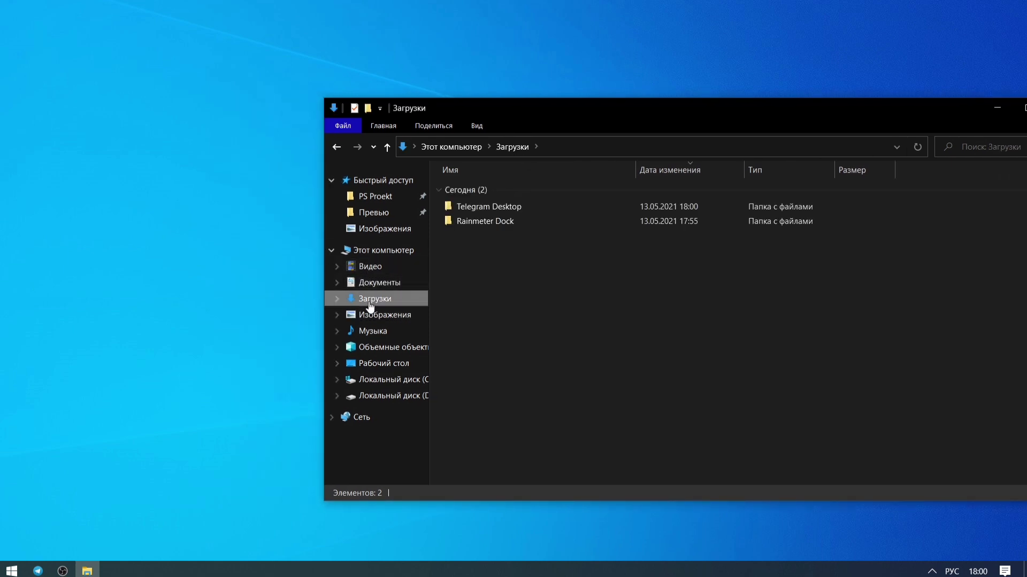
{"action": "left_click", "coordinate": [467, 208]}
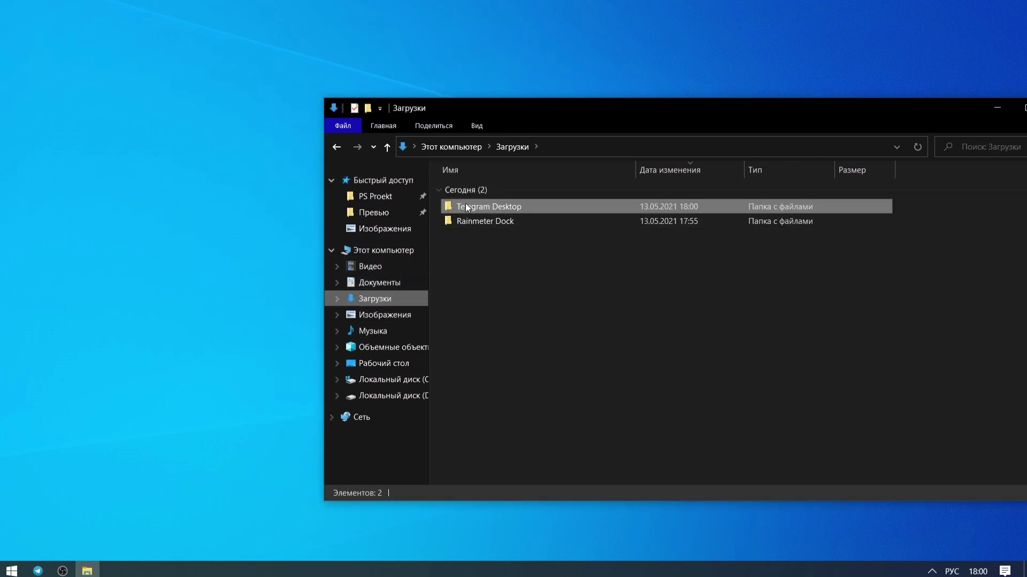
{"action": "double_click", "coordinate": [467, 208]}
{"action": "left_click_drag", "start_coordinate": [471, 210], "coordinate": [156, 169]}
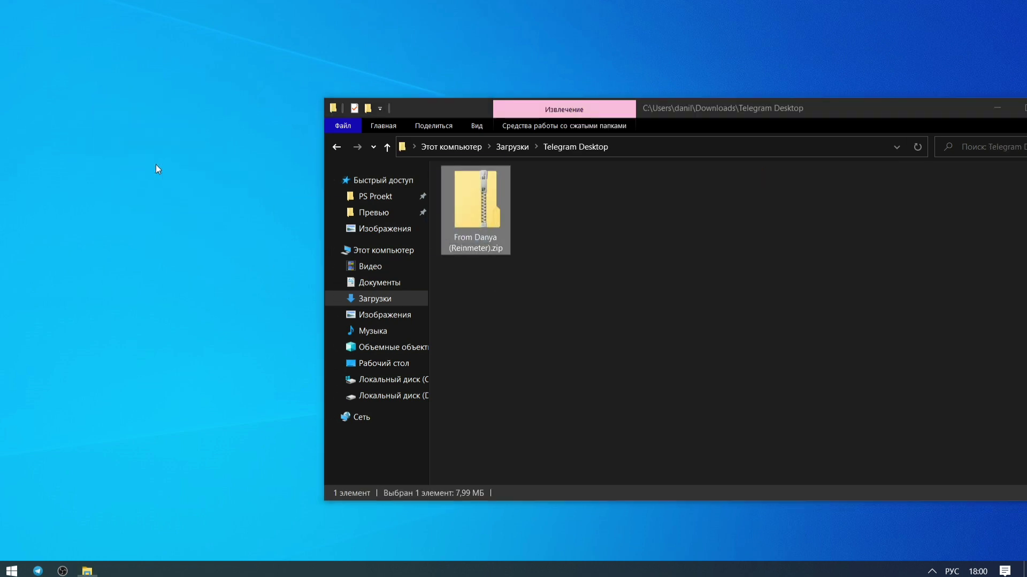
{"action": "key", "text": "alt+F4"}
{"action": "double_click", "coordinate": [191, 166]}
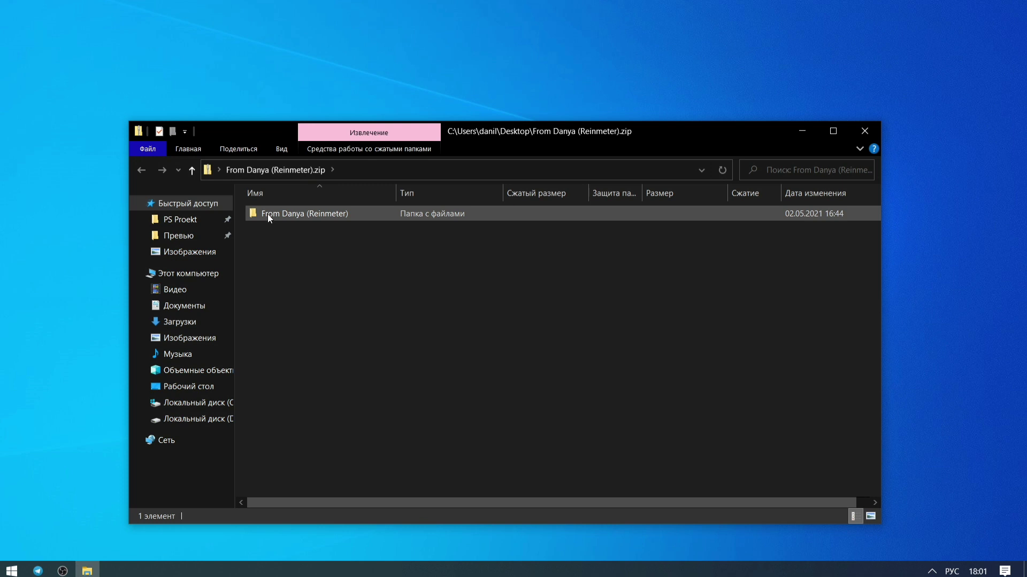
{"action": "left_click_drag", "start_coordinate": [267, 214], "coordinate": [99, 200]}
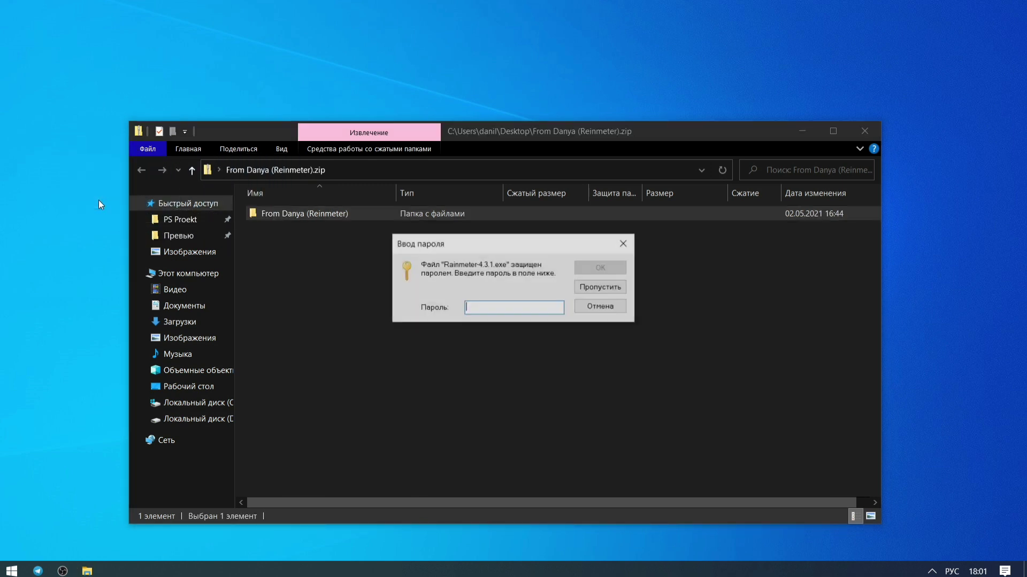
{"action": "right_click", "coordinate": [498, 307]}
{"action": "left_click", "coordinate": [528, 354]}
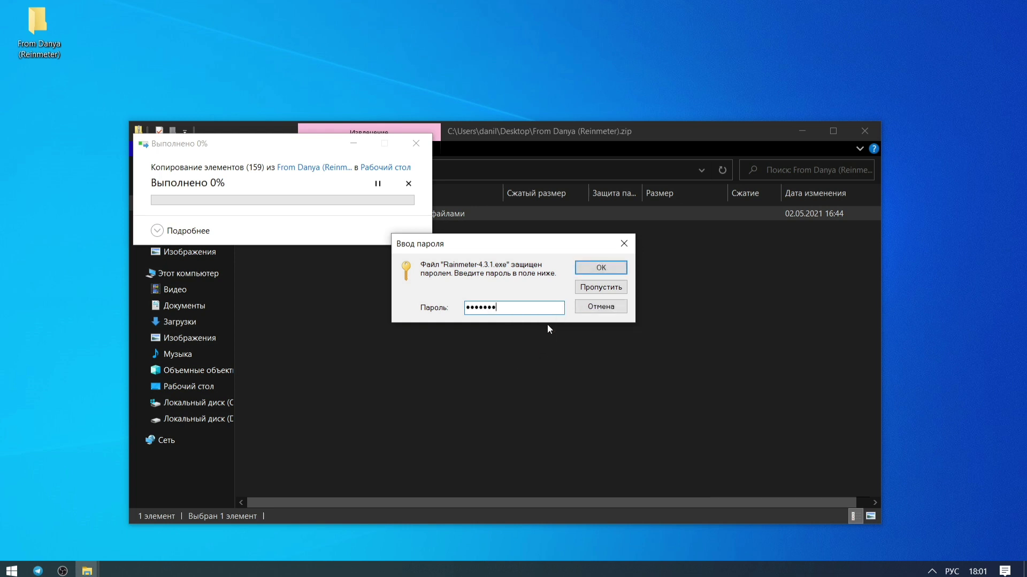
{"action": "left_click", "coordinate": [588, 268]}
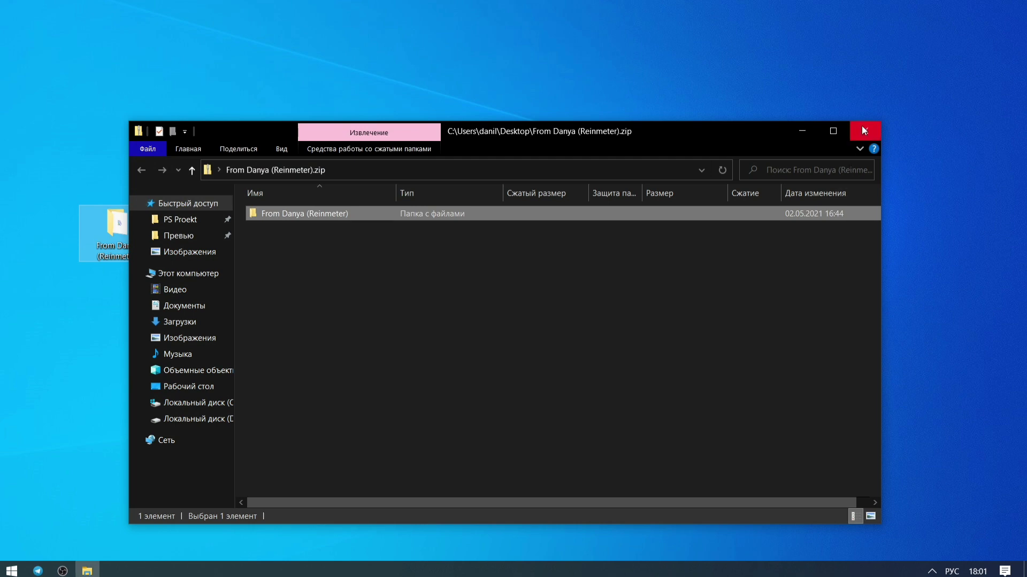
{"action": "left_click", "coordinate": [863, 129]}
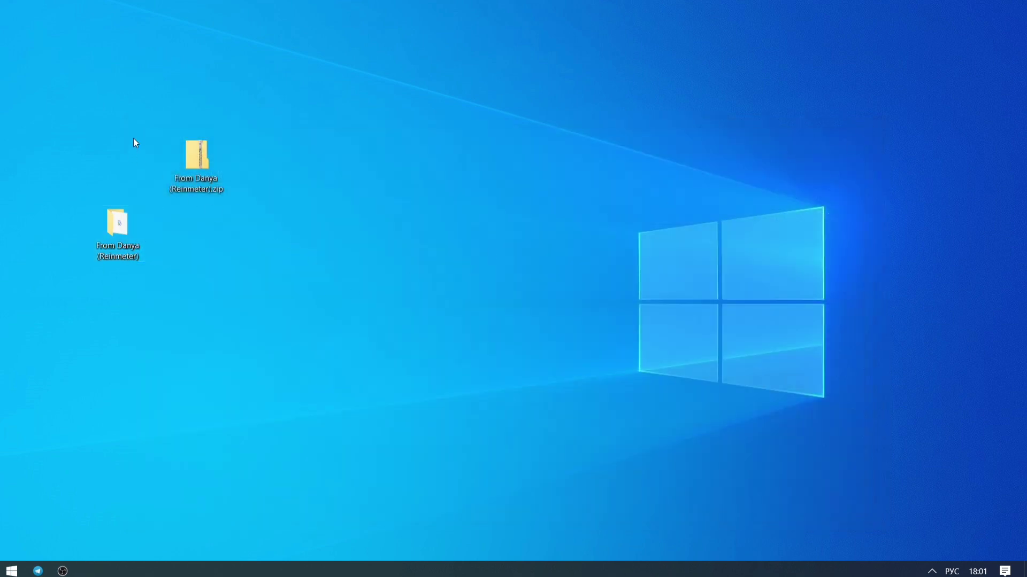
- Delete the From Danya (Reinmeter).zip archive from the desktop
{"action": "left_click_drag", "start_coordinate": [136, 106], "coordinate": [290, 226]}
{"action": "right_click", "coordinate": [184, 174]}
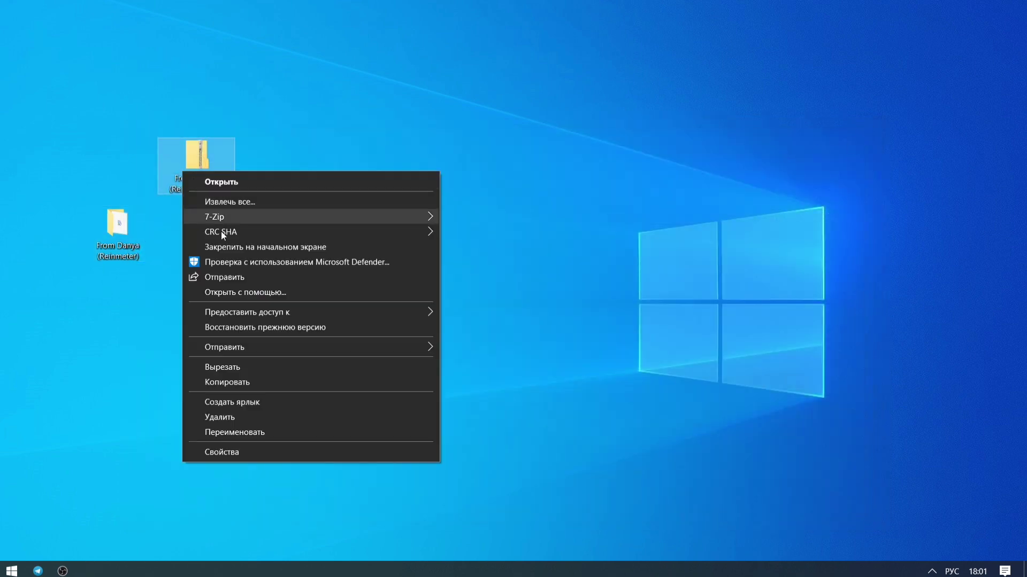
{"action": "left_click", "coordinate": [219, 416]}
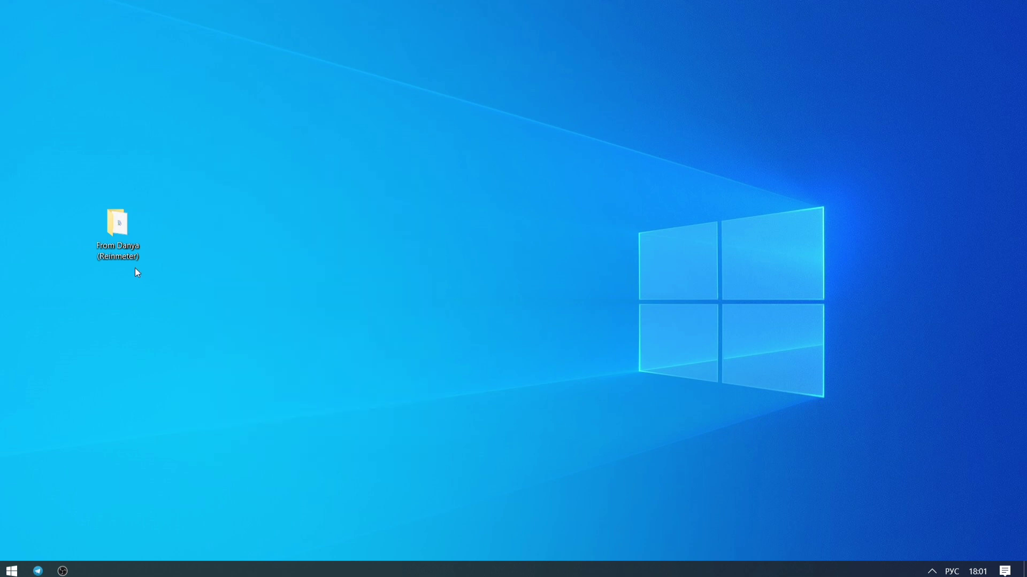
- Install Rainmeter from Rainmeter-4.3.1.exe in Russian with the standard 64-bit installation in C:\Program Files\Rainmeter, launching it at the end
{"action": "double_click", "coordinate": [114, 238]}
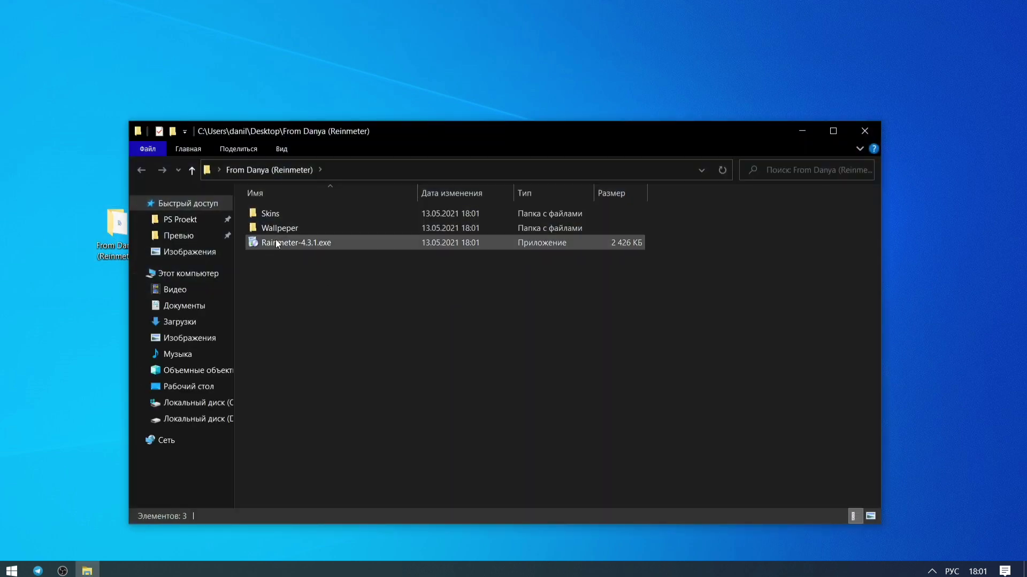
{"action": "double_click", "coordinate": [274, 242]}
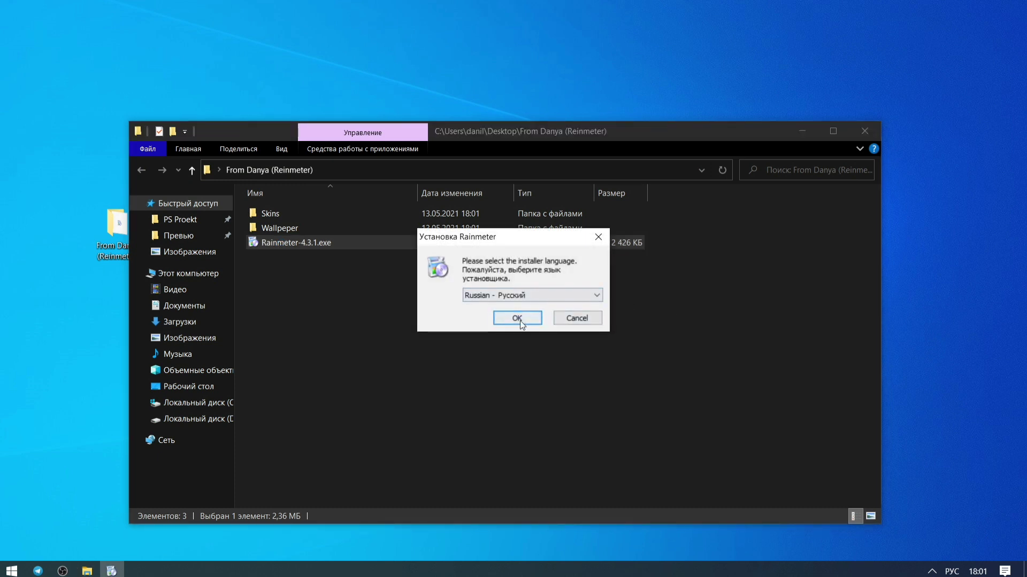
{"action": "left_click", "coordinate": [519, 320]}
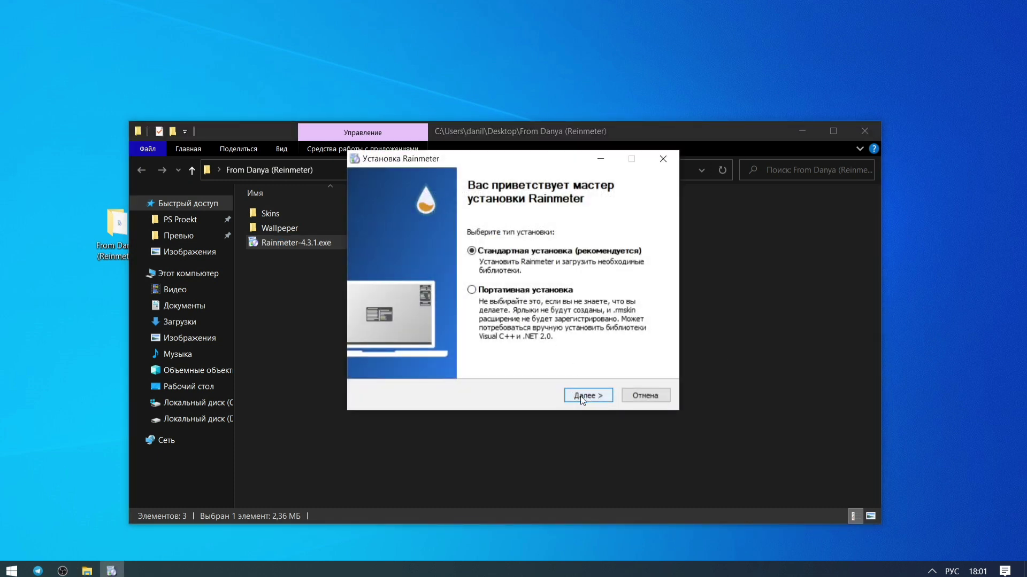
{"action": "left_click", "coordinate": [586, 395]}
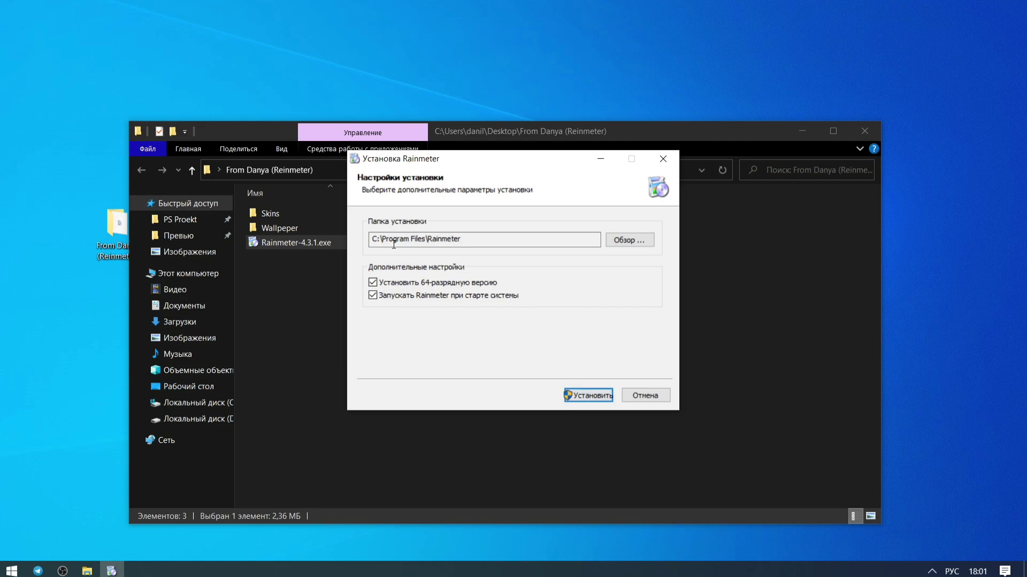
{"action": "left_click", "coordinate": [592, 396]}
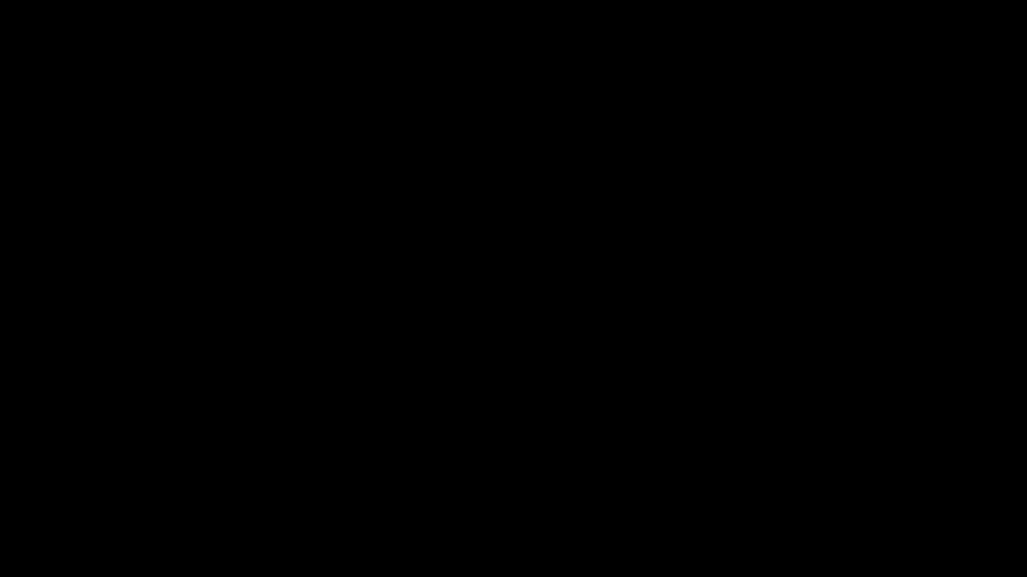
{"action": "left_click", "coordinate": [477, 370]}
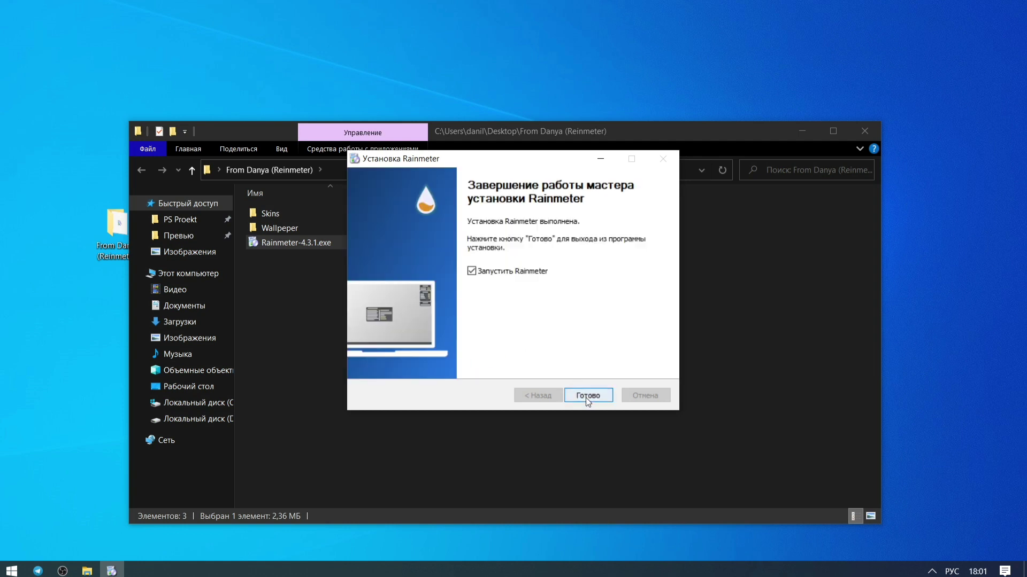
{"action": "left_click", "coordinate": [586, 398]}
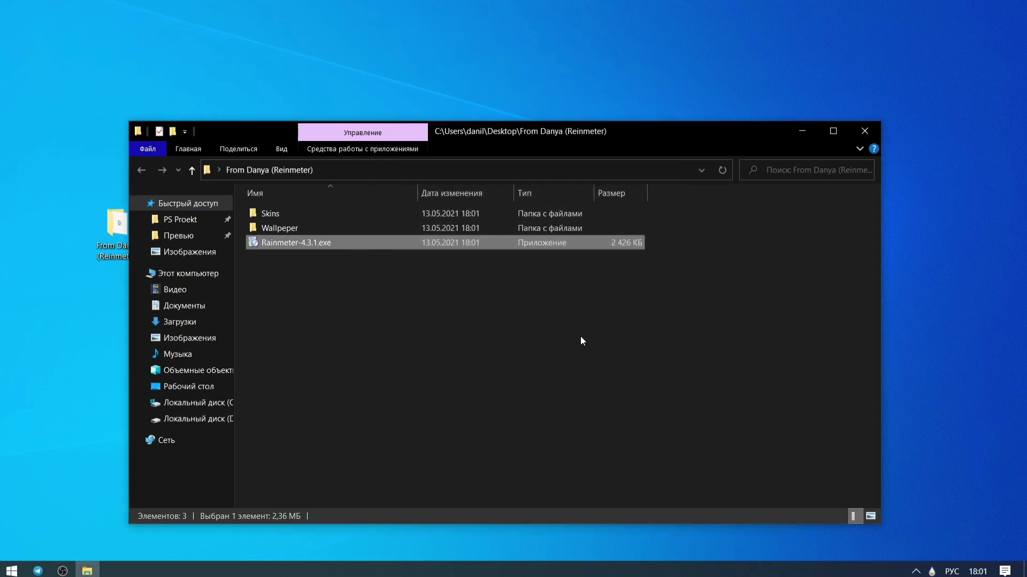
- Copy the Skins folder from From Danya (Reinmeter) into the Documents folder
{"action": "right_click", "coordinate": [265, 210]}
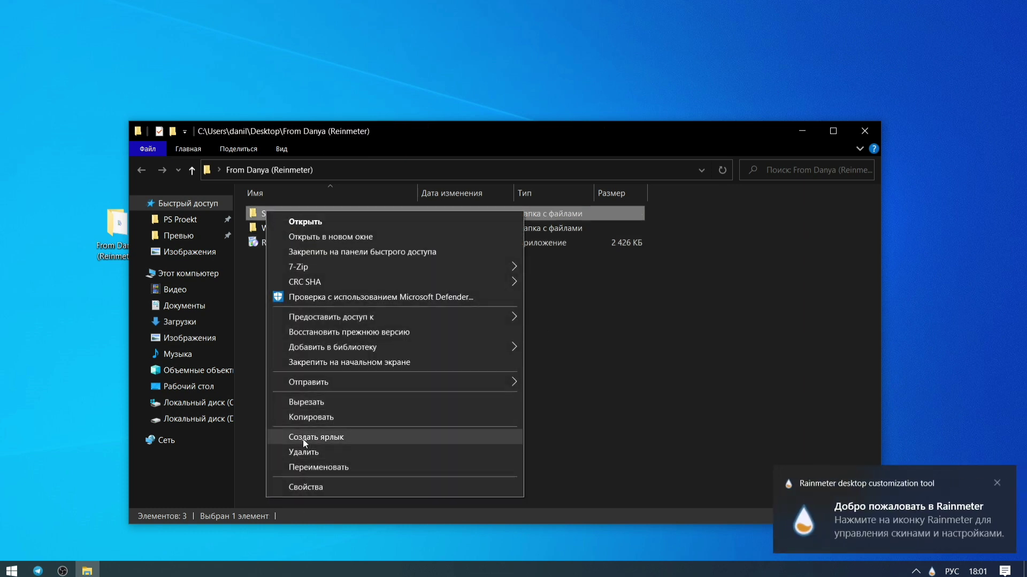
{"action": "left_click", "coordinate": [305, 416]}
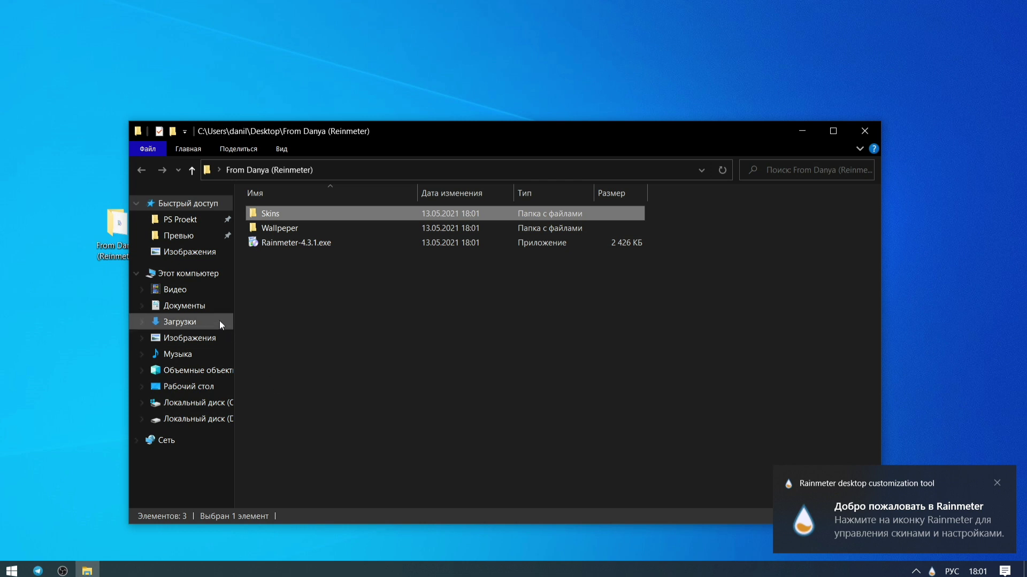
{"action": "left_click", "coordinate": [181, 306]}
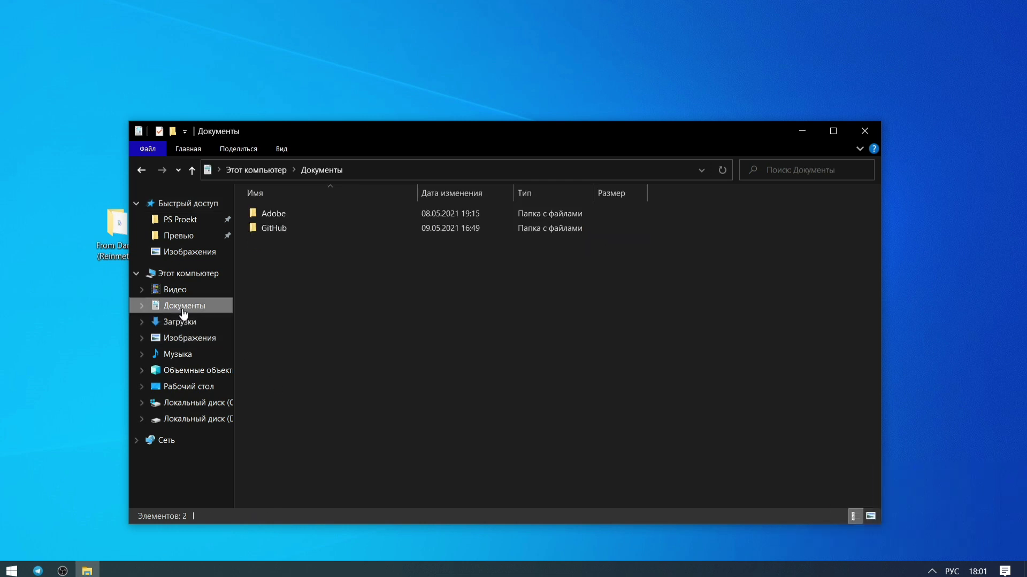
{"action": "right_click", "coordinate": [327, 284]}
{"action": "left_click", "coordinate": [356, 380]}
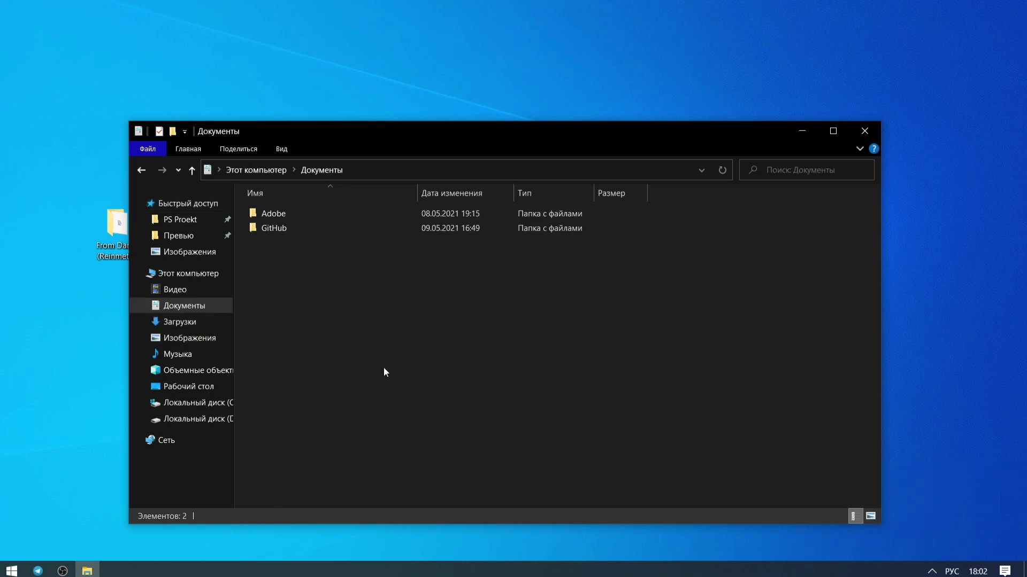
{"action": "left_click", "coordinate": [327, 319]}
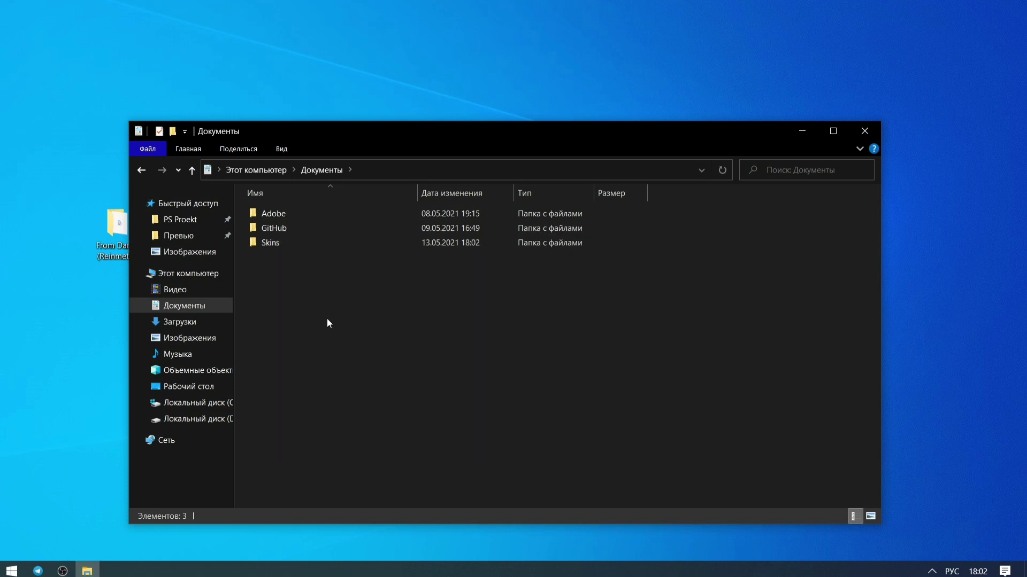
- Create a folder named Rainmeter in Documents and move the Skins folder into it
{"action": "right_click", "coordinate": [277, 268]}
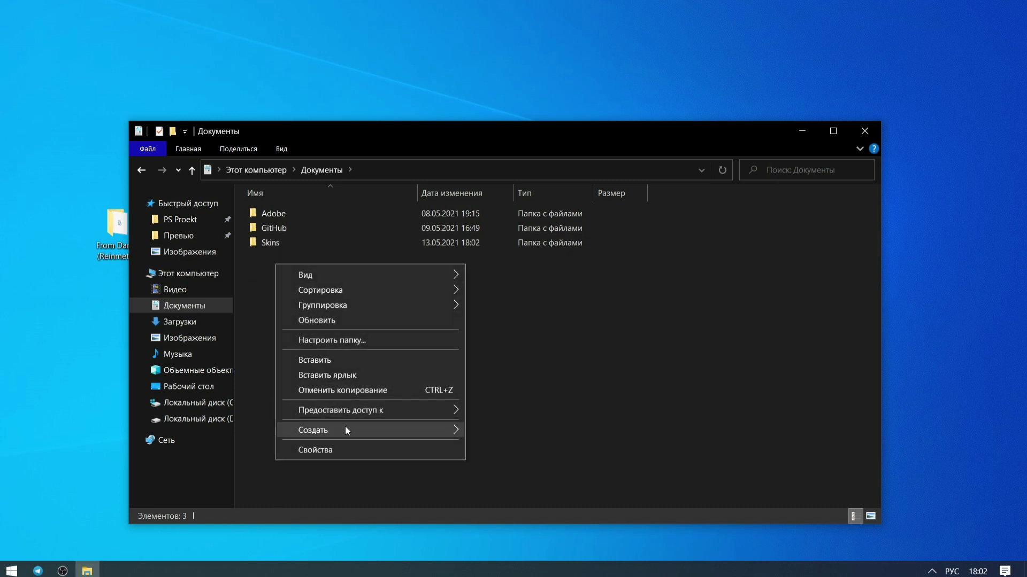
{"action": "mouse_move", "coordinate": [345, 430]}
{"action": "left_click", "coordinate": [490, 433]}
{"action": "key", "text": "BackSpace"}
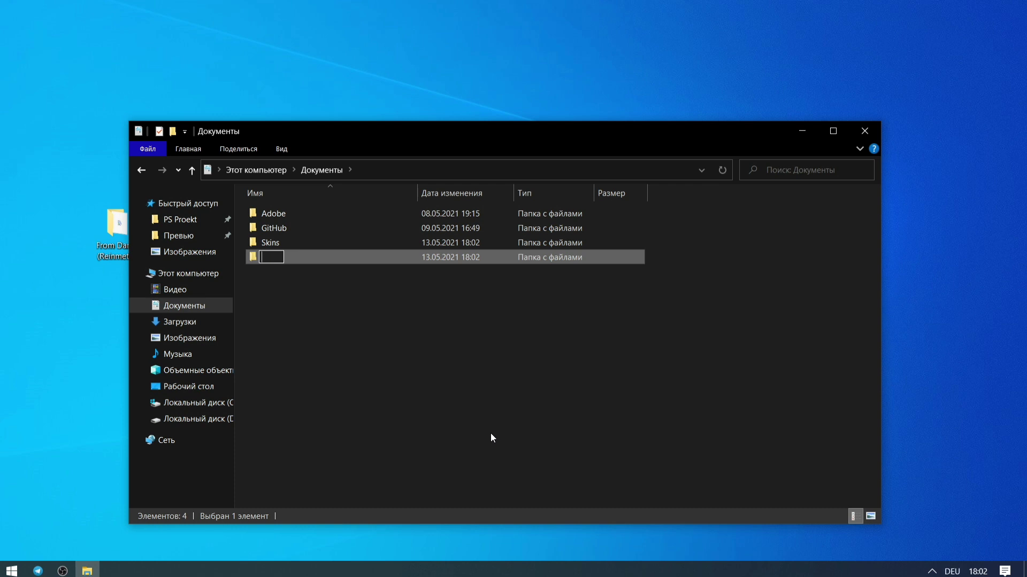
{"action": "type", "text": "Rainmeter"}
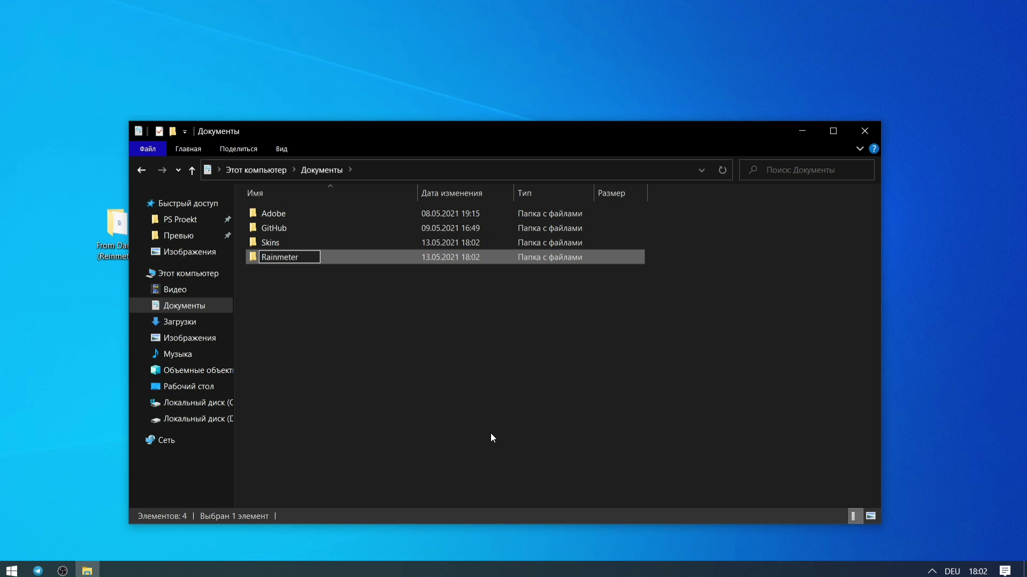
{"action": "left_click", "coordinate": [492, 438]}
{"action": "left_click_drag", "start_coordinate": [264, 242], "coordinate": [272, 257]}
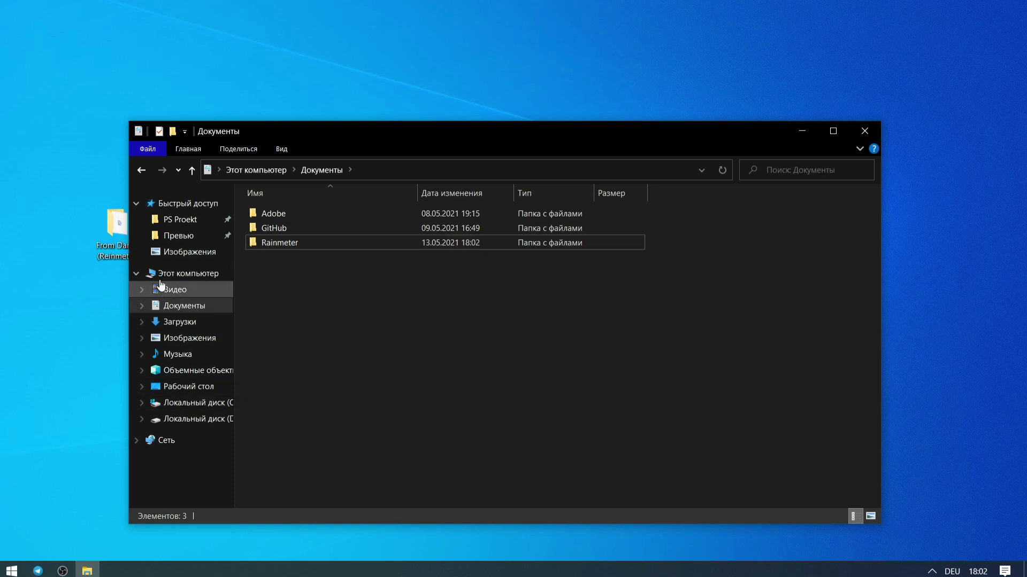
- Copy the Wallpeper folder from the desktop's From Danya (Reinmeter) folder into the Pictures (Изображения) folder
{"action": "double_click", "coordinate": [115, 227]}
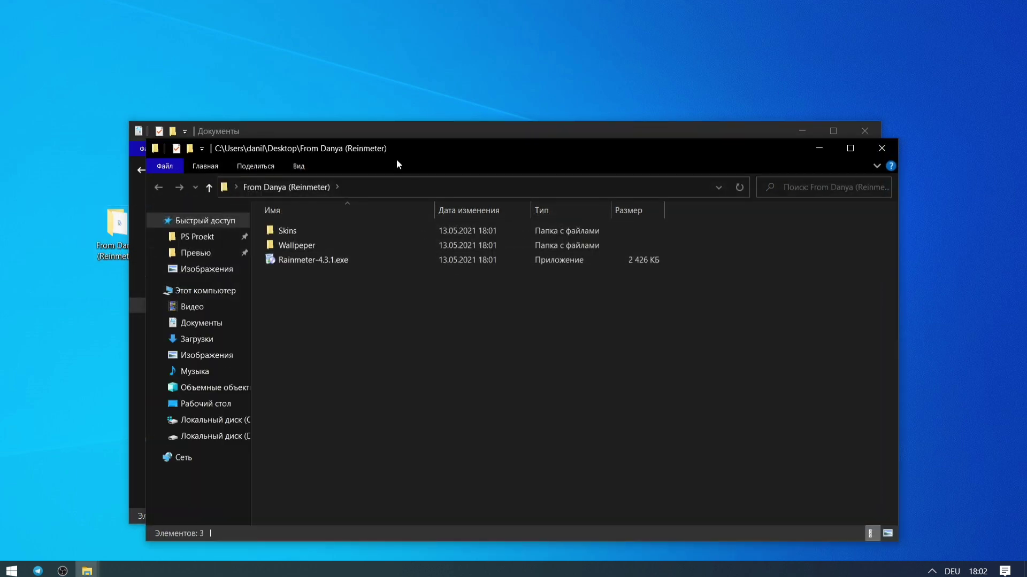
{"action": "left_click_drag", "start_coordinate": [431, 132], "coordinate": [500, 177]}
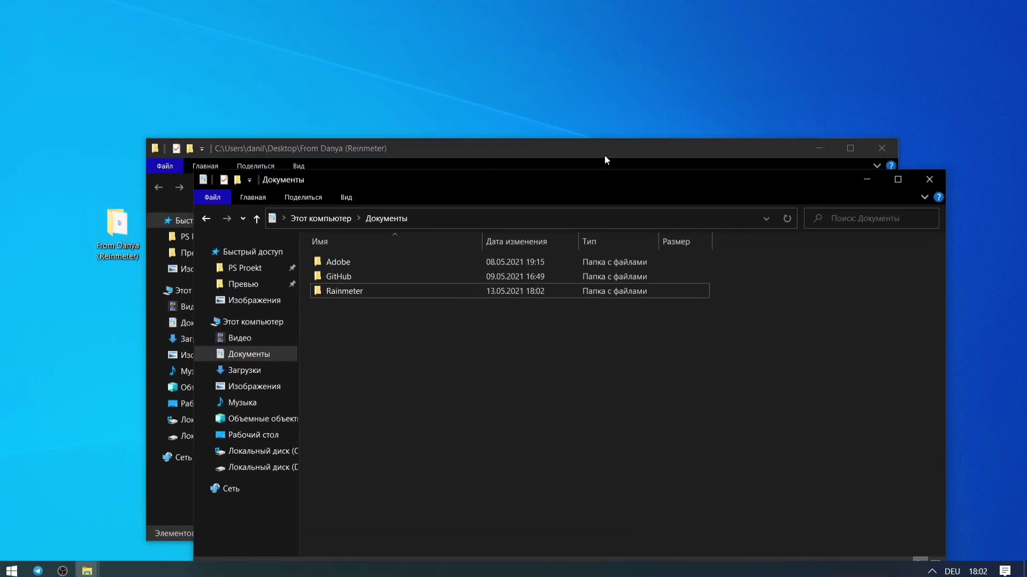
{"action": "left_click_drag", "start_coordinate": [604, 156], "coordinate": [524, 138]}
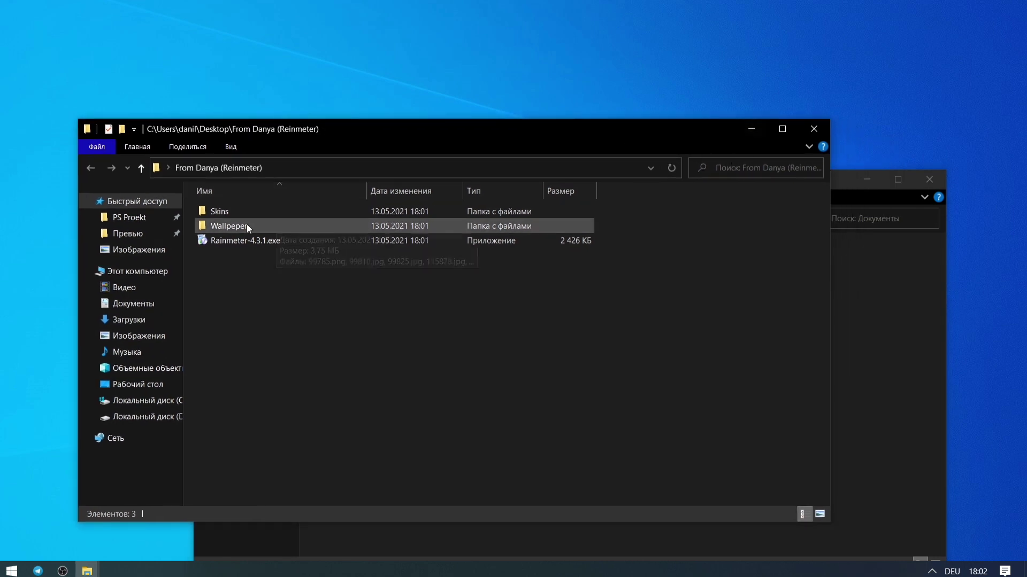
{"action": "left_click", "coordinate": [217, 228]}
{"action": "right_click", "coordinate": [217, 227]}
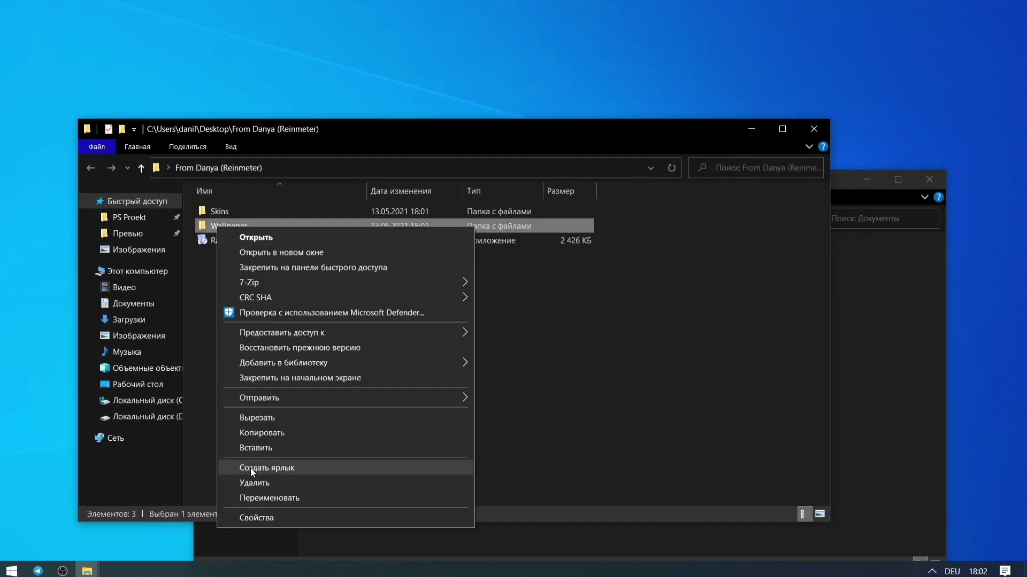
{"action": "left_click", "coordinate": [249, 435]}
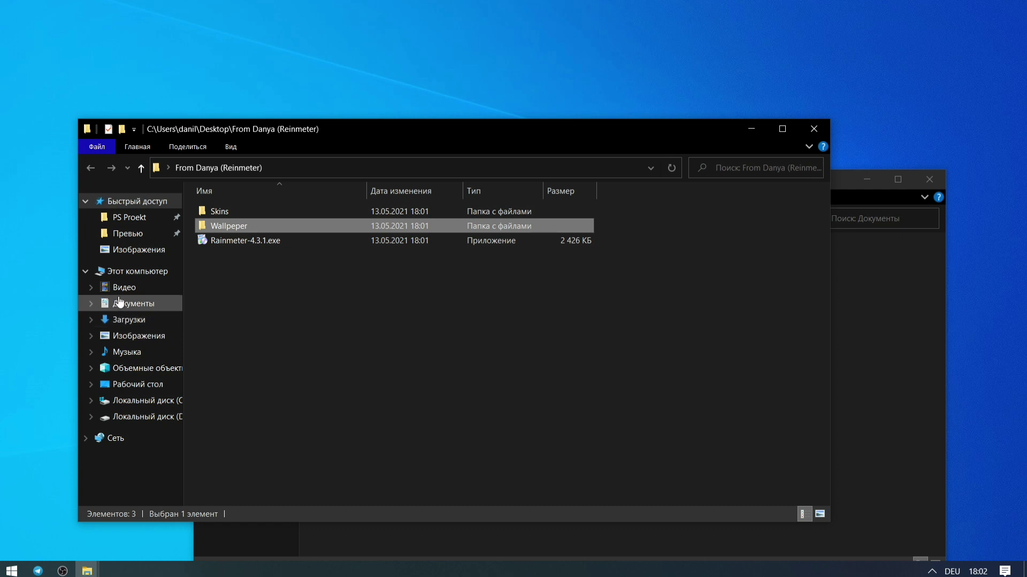
{"action": "left_click", "coordinate": [130, 321]}
{"action": "left_click", "coordinate": [128, 336]}
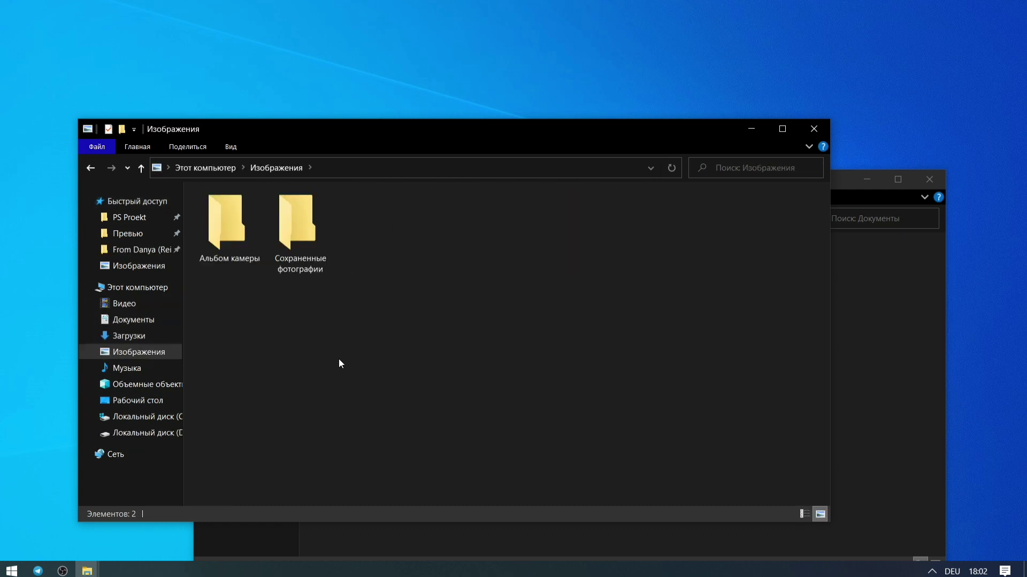
{"action": "right_click", "coordinate": [339, 358]}
{"action": "left_click", "coordinate": [381, 456]}
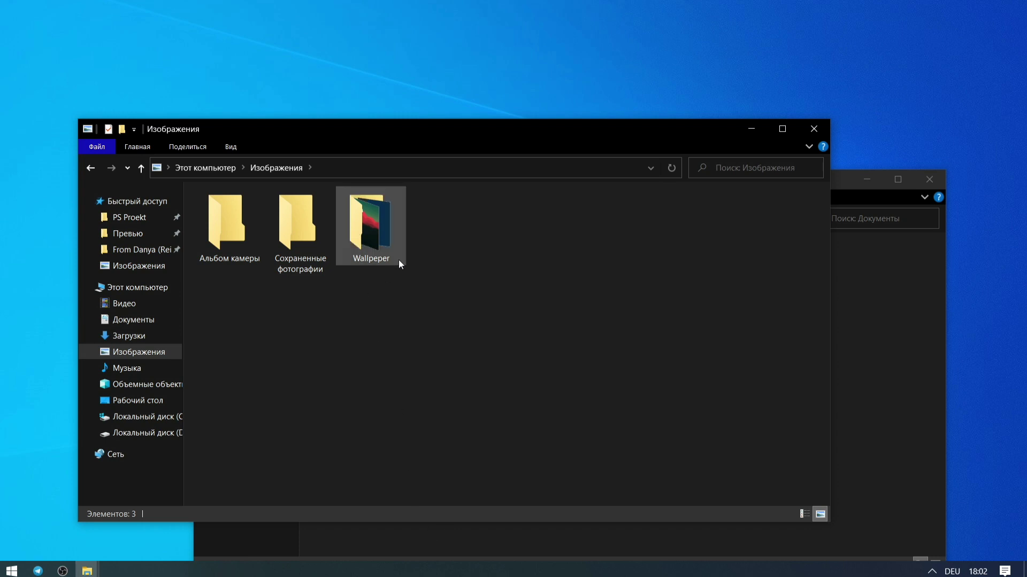
- Set 761780.jpg from the copied Wallpeper folder as the desktop background and close the open folder windows
{"action": "double_click", "coordinate": [367, 249]}
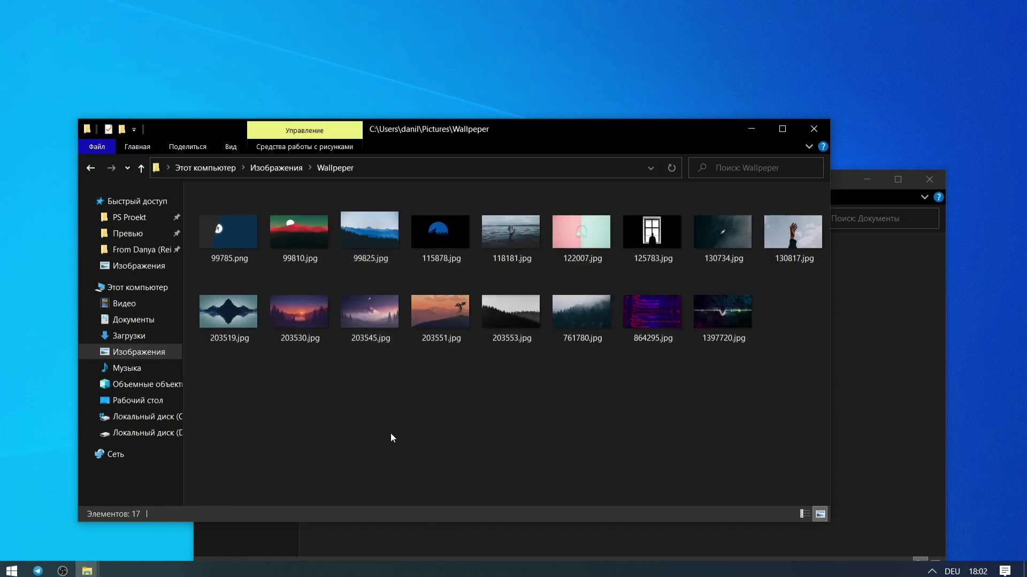
{"action": "right_click", "coordinate": [585, 312]}
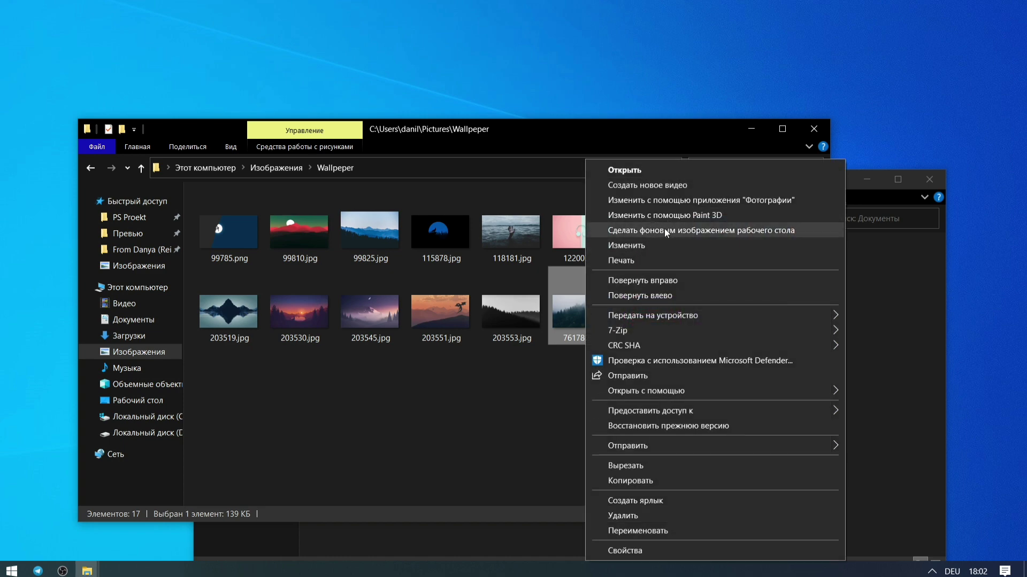
{"action": "left_click", "coordinate": [662, 230]}
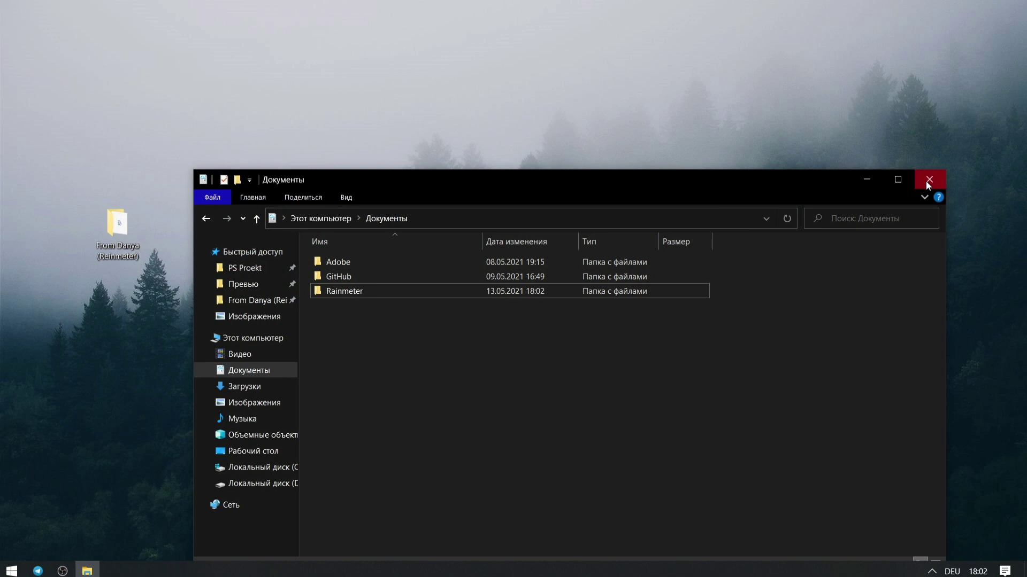
{"action": "left_click", "coordinate": [928, 180]}
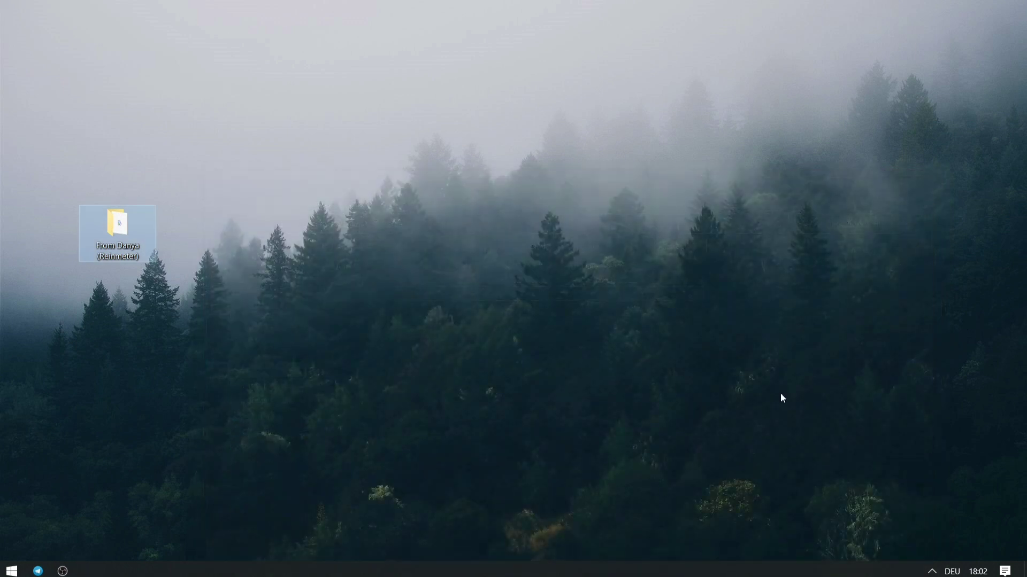
{"action": "left_click_drag", "start_coordinate": [117, 233], "coordinate": [274, 162]}
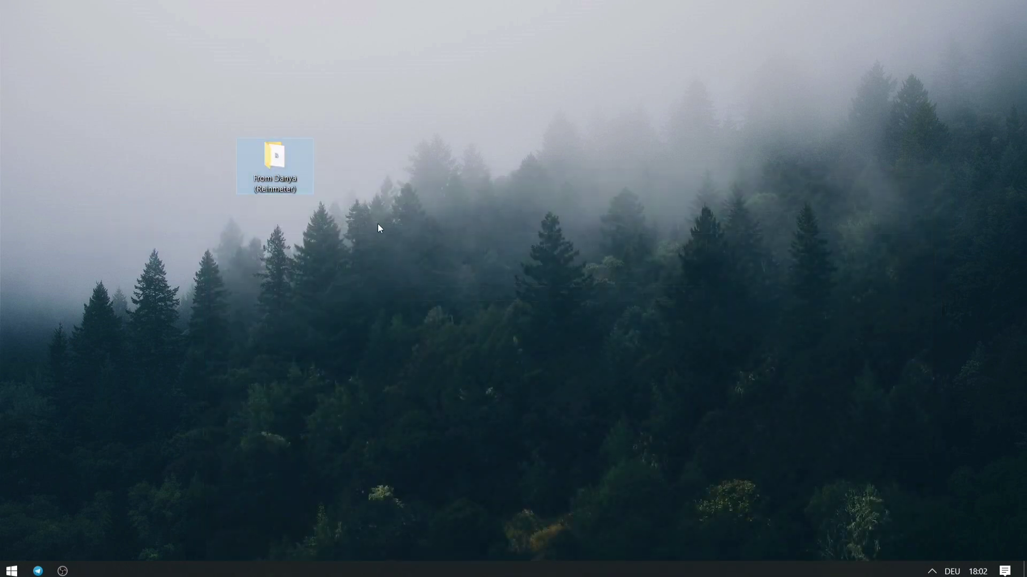
{"action": "left_click_drag", "start_coordinate": [452, 188], "coordinate": [200, 165]}
{"action": "right_click", "coordinate": [275, 177]}
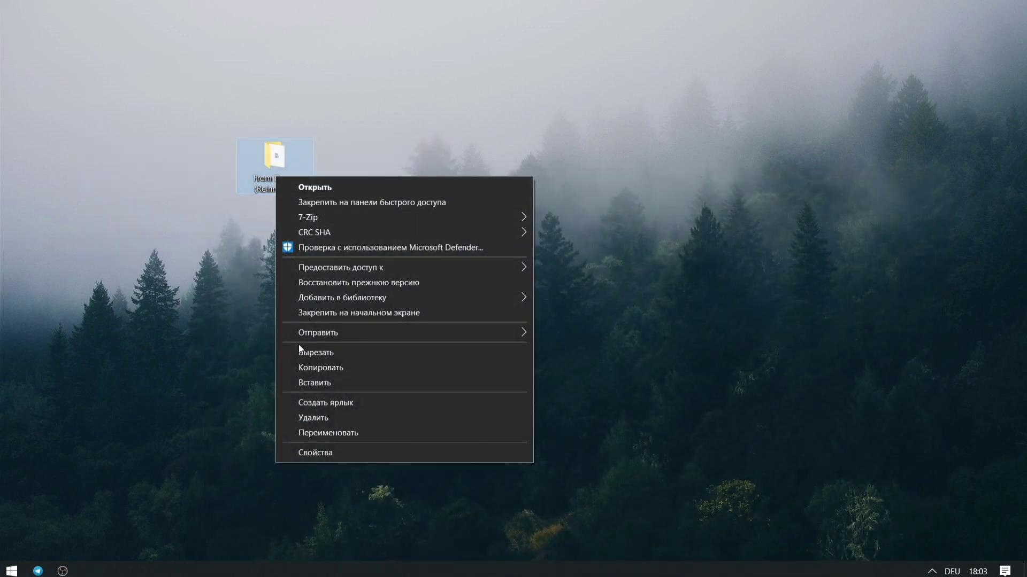
{"action": "left_click", "coordinate": [308, 422]}
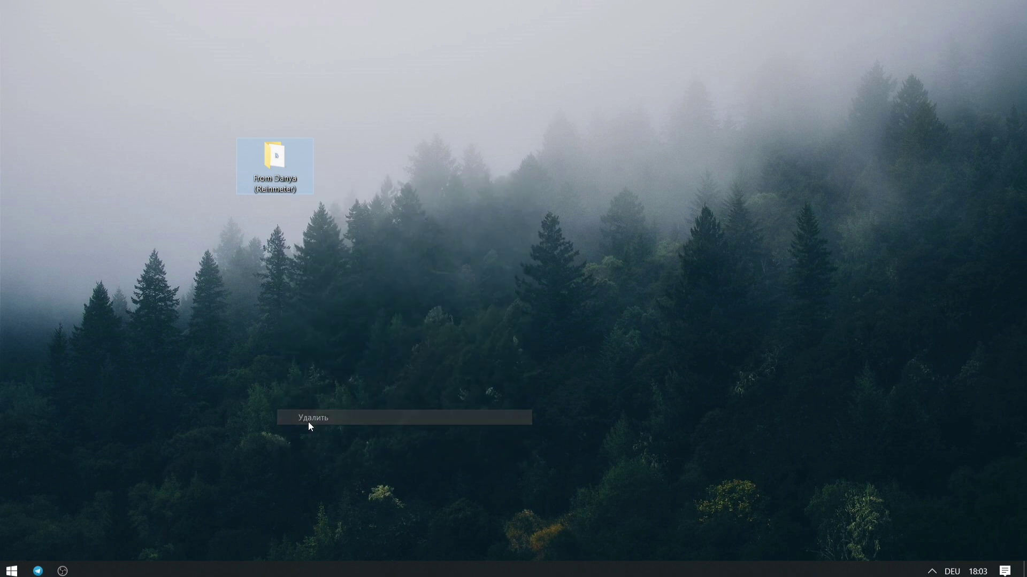
- Open the Rainmeter management window and refresh all skins
{"action": "left_click", "coordinate": [931, 571]}
{"action": "left_click", "coordinate": [927, 526]}
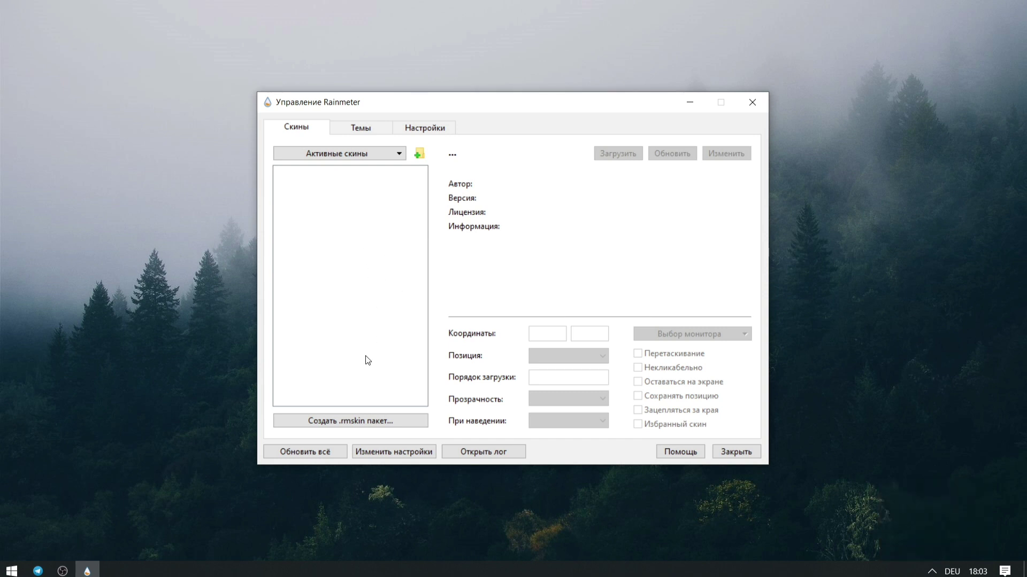
{"action": "left_click", "coordinate": [321, 454]}
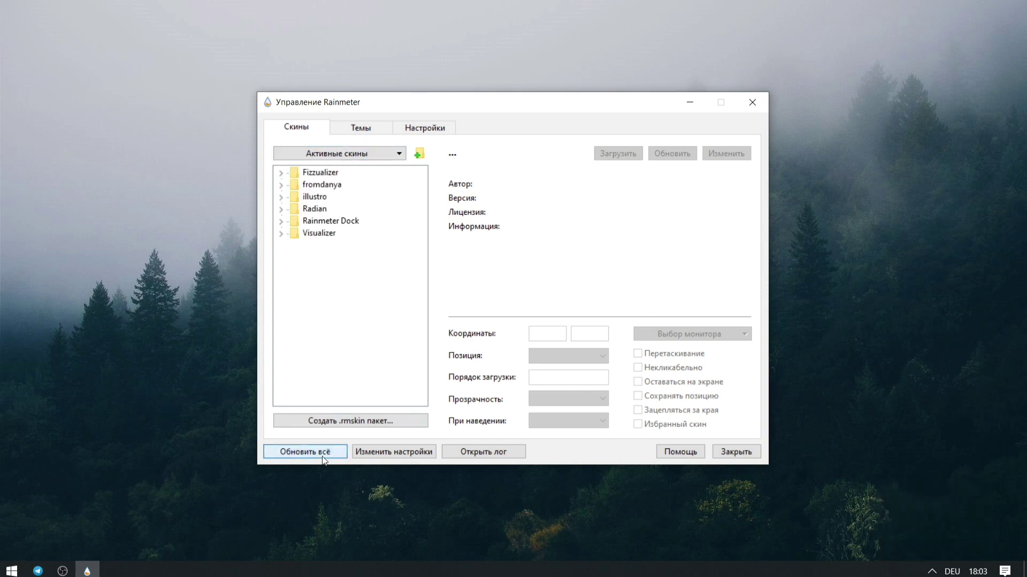
- Load the Date.ini and Time.ini skins from the fromdanya skin folder
{"action": "left_click", "coordinate": [280, 185]}
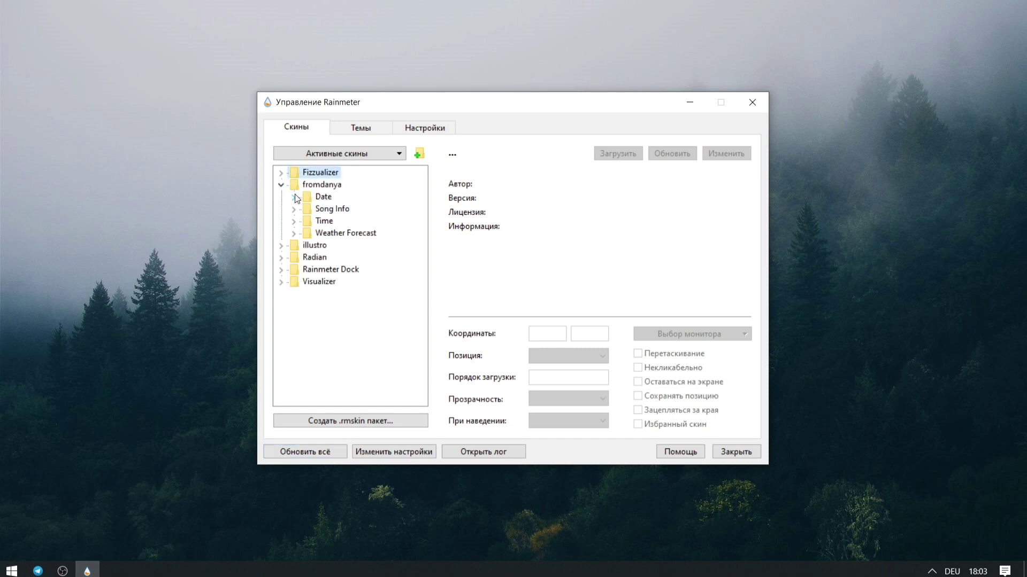
{"action": "left_click", "coordinate": [293, 197]}
{"action": "left_click", "coordinate": [326, 212]}
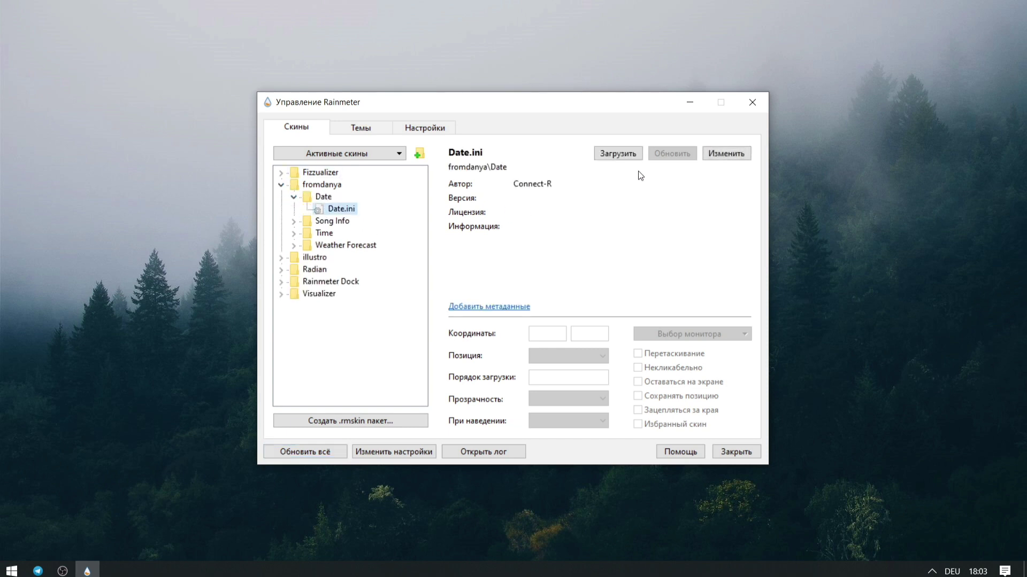
{"action": "left_click", "coordinate": [612, 153]}
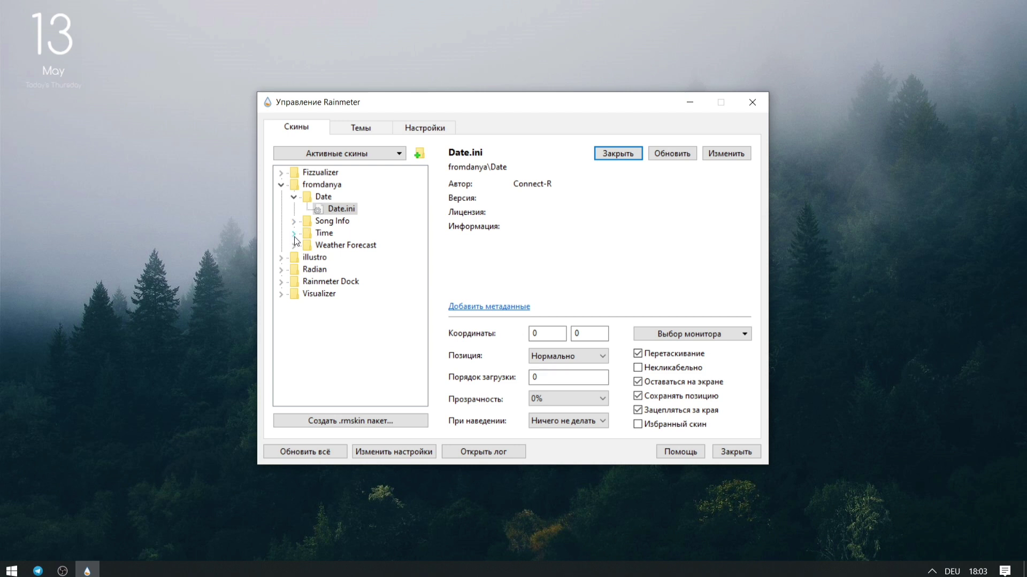
{"action": "left_click", "coordinate": [294, 234]}
{"action": "left_click", "coordinate": [341, 245]}
{"action": "left_click", "coordinate": [613, 158]}
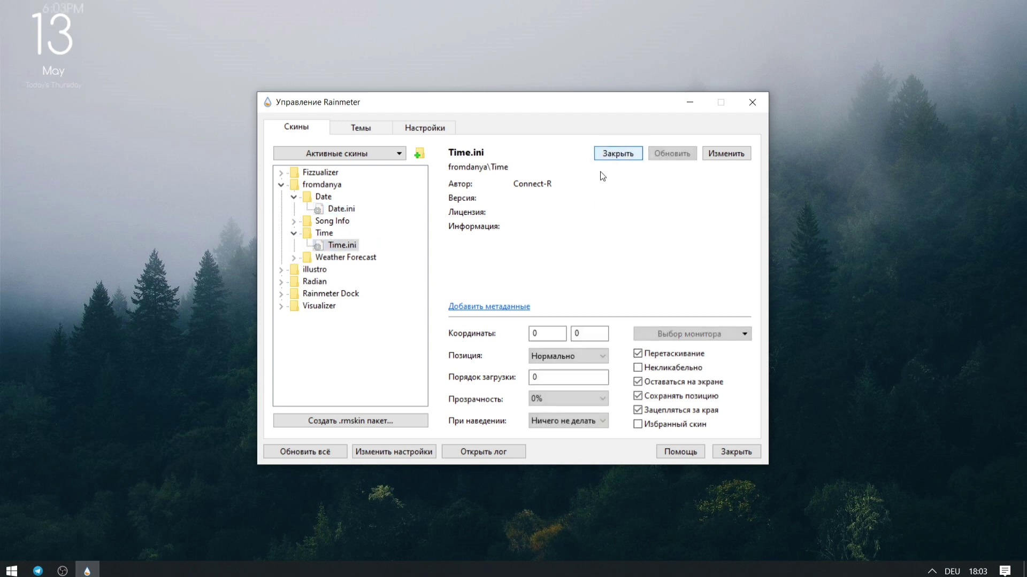
- Load the Rainmeter Dock.ini skin and close the Rainmeter management window
{"action": "left_click", "coordinate": [280, 294]}
{"action": "left_click", "coordinate": [342, 305]}
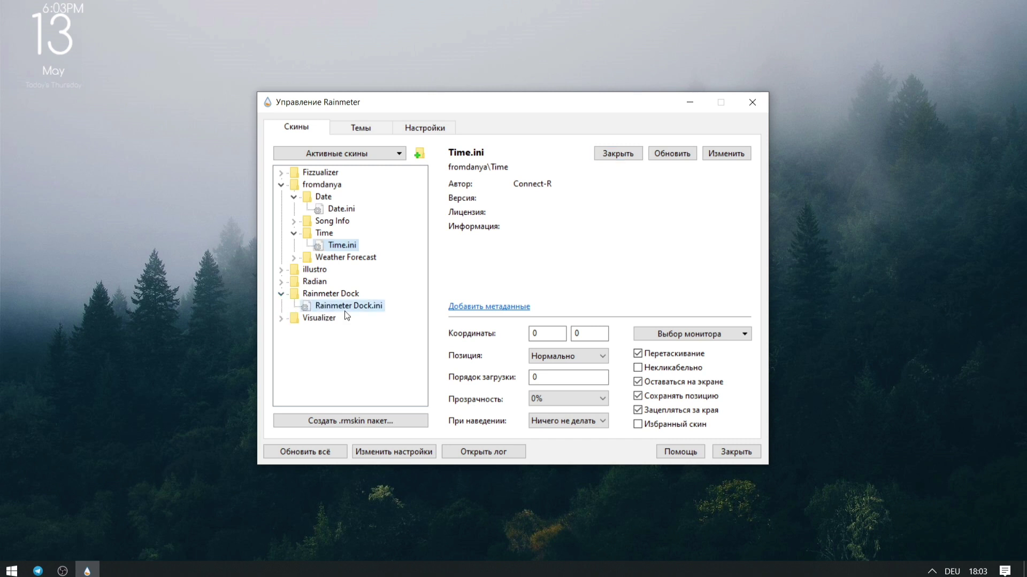
{"action": "left_click", "coordinate": [599, 153]}
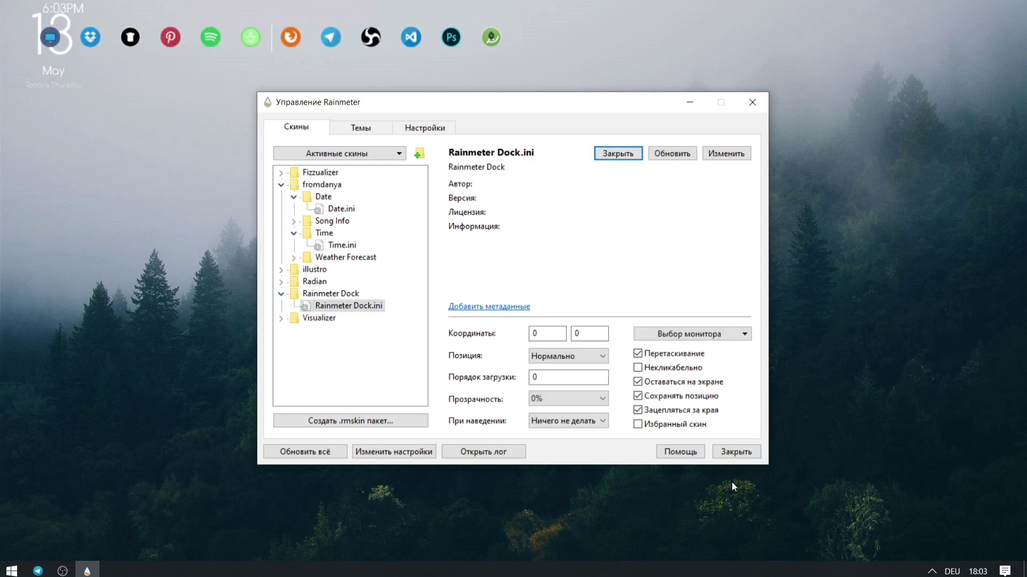
{"action": "left_click", "coordinate": [724, 455]}
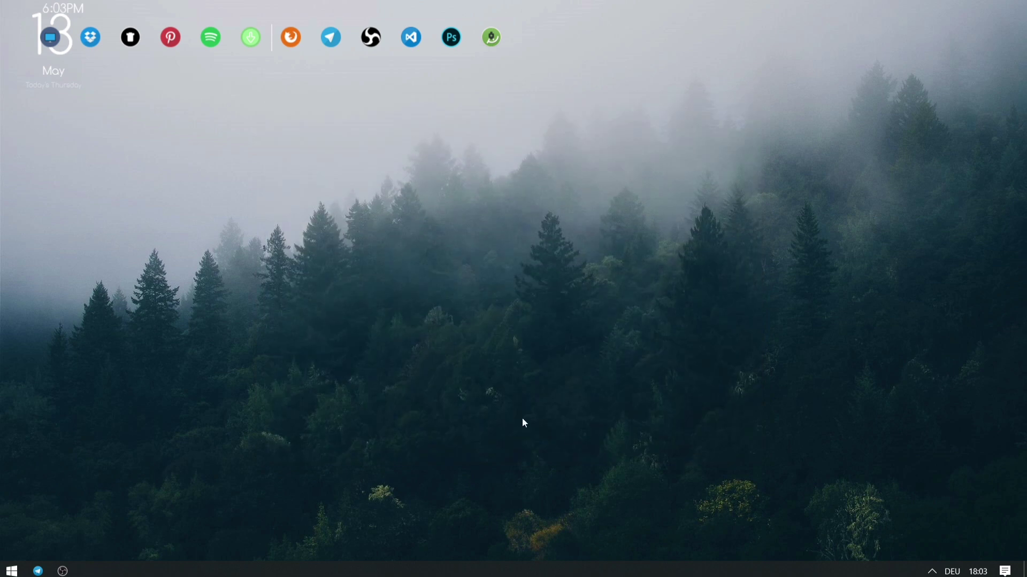
- Place the icon dock centred just above the taskbar and the date in the desktop's upper centre, with the time directly beneath it
{"action": "left_click_drag", "start_coordinate": [274, 37], "coordinate": [515, 529]}
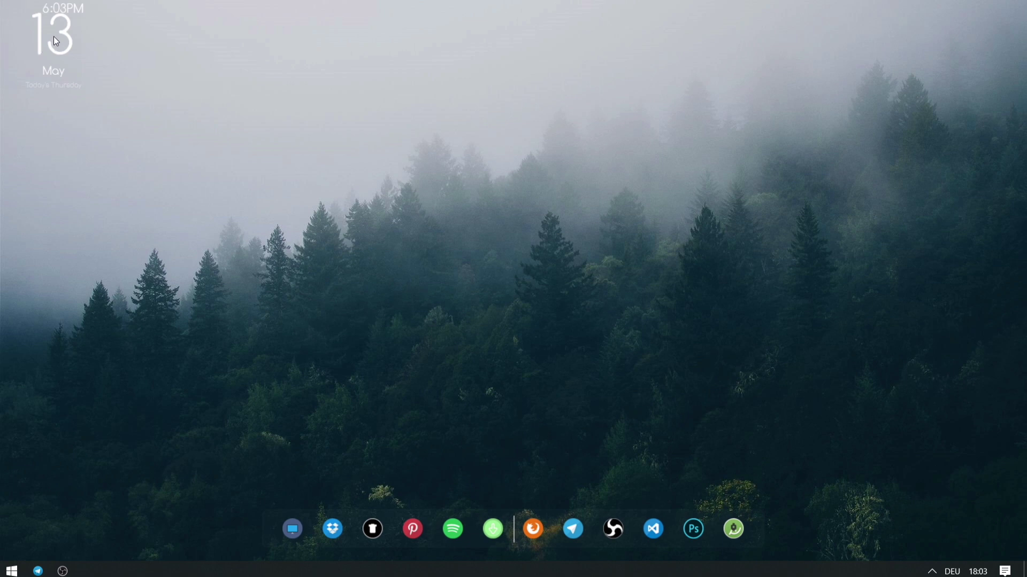
{"action": "left_click_drag", "start_coordinate": [57, 41], "coordinate": [517, 164]}
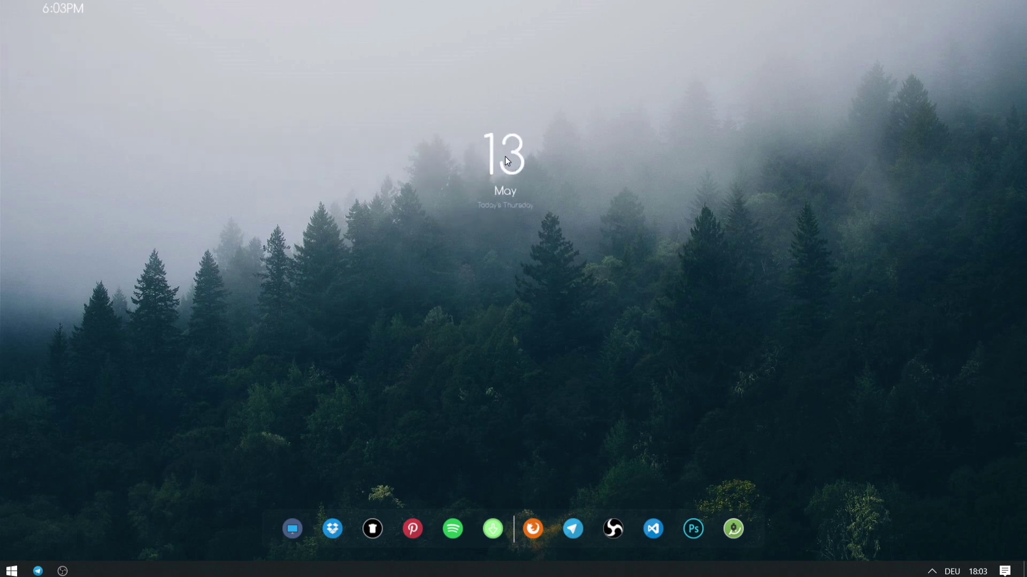
{"action": "left_click_drag", "start_coordinate": [54, 12], "coordinate": [492, 213]}
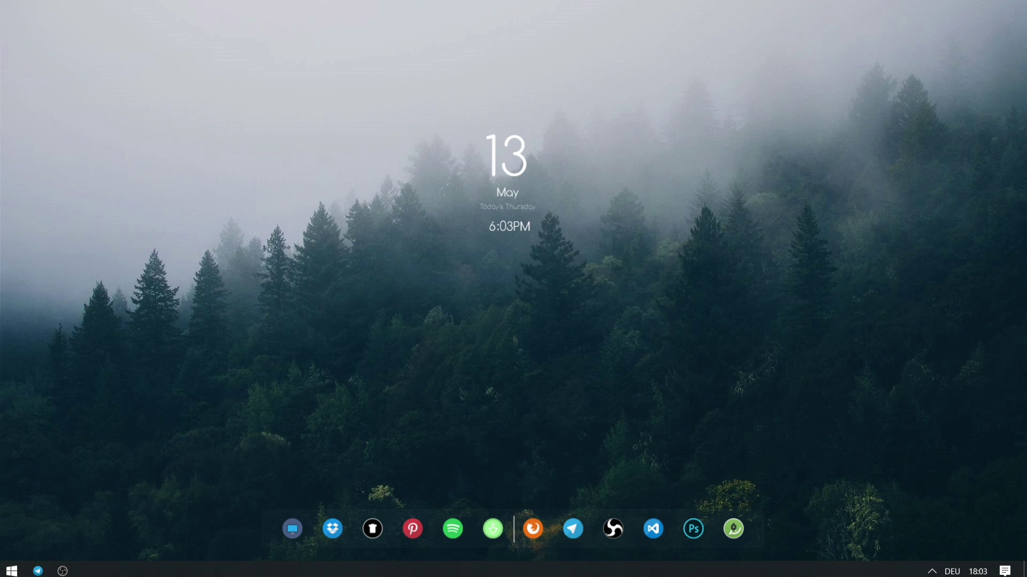
- Turn on automatic hiding of the taskbar in desktop mode and close the settings
{"action": "right_click", "coordinate": [149, 576]}
{"action": "left_click", "coordinate": [185, 556]}
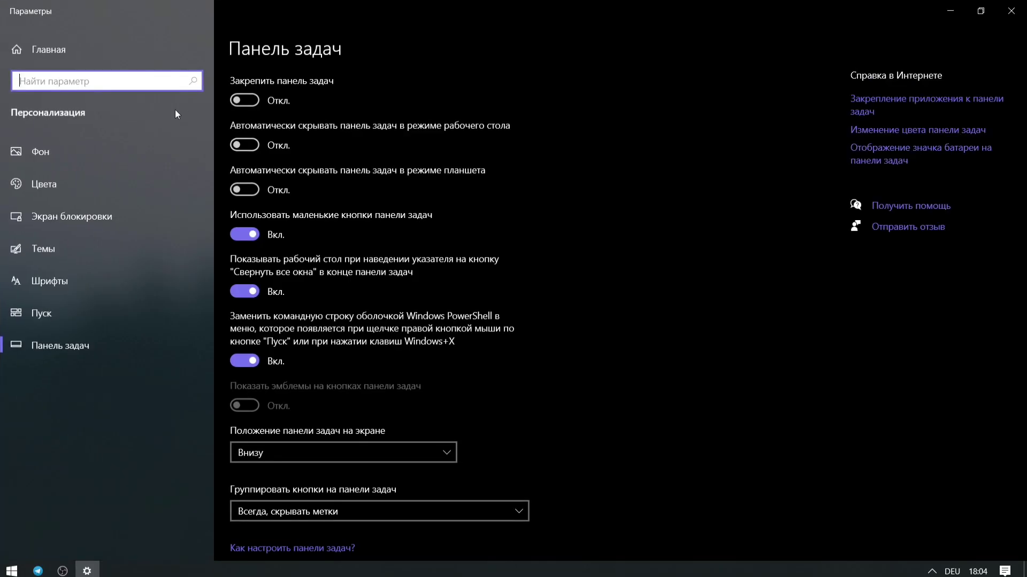
{"action": "left_click", "coordinate": [1012, 12]}
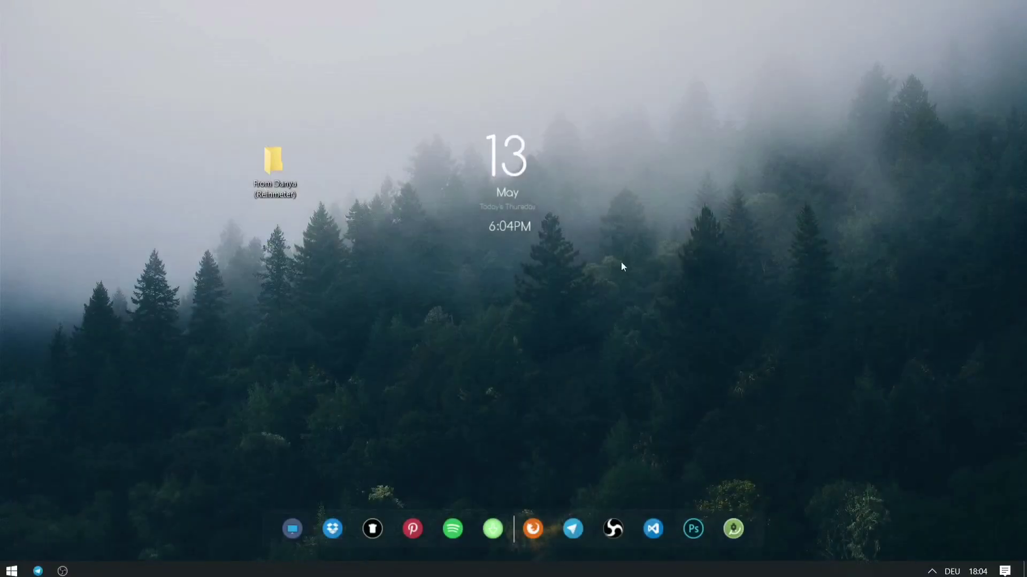
- Hide all desktop icons
{"action": "right_click", "coordinate": [213, 288]}
{"action": "mouse_move", "coordinate": [258, 296]}
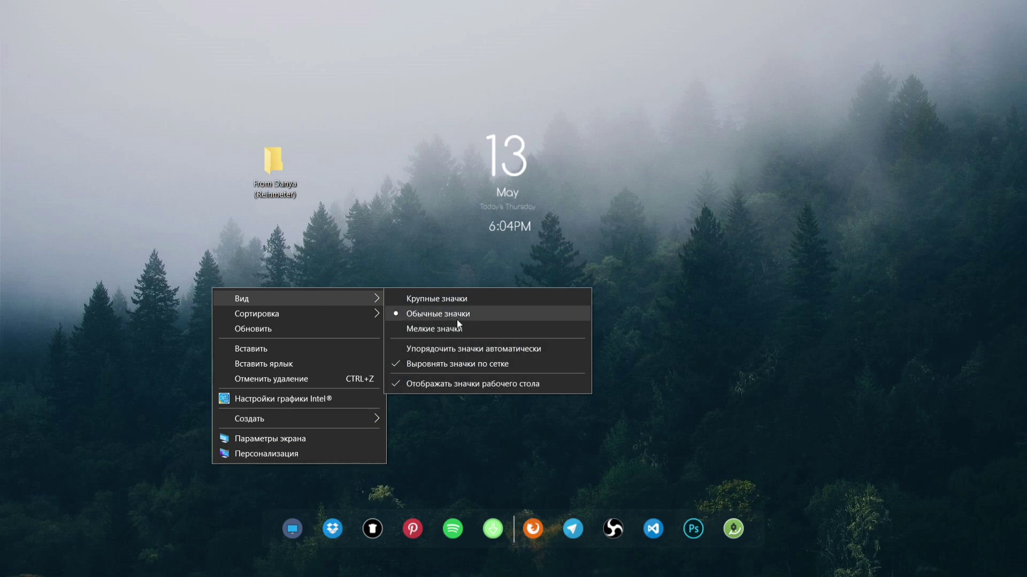
{"action": "left_click", "coordinate": [416, 384]}
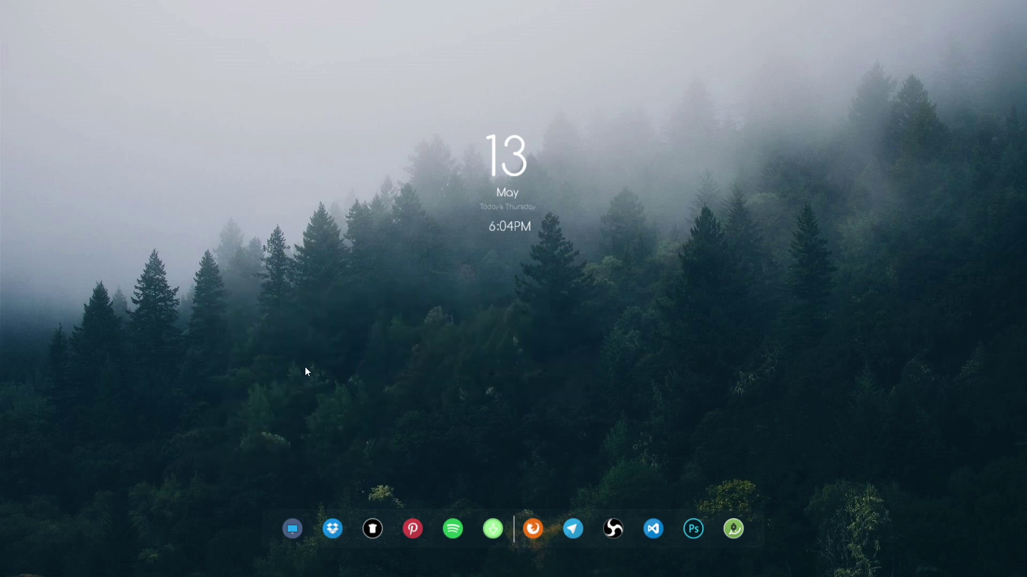
- Turn off dragging for the date and time skins so they stay locked in place on the desktop
{"action": "right_click", "coordinate": [506, 174]}
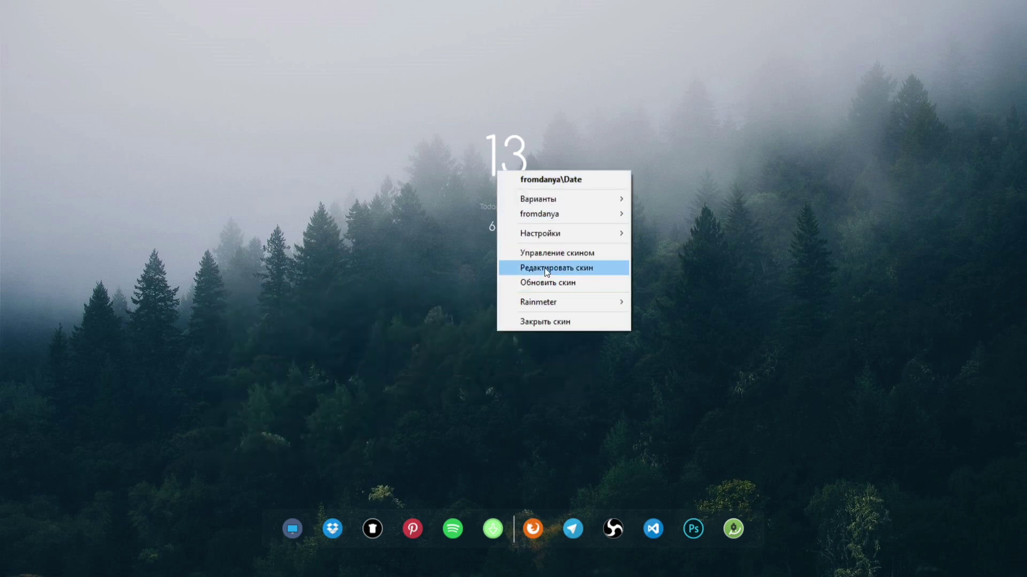
{"action": "mouse_move", "coordinate": [562, 236]}
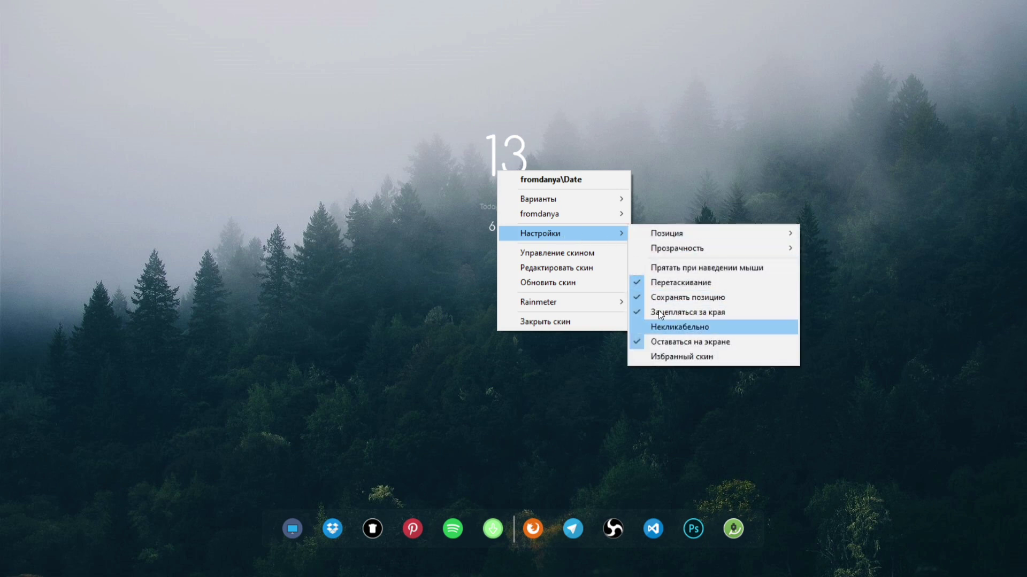
{"action": "left_click", "coordinate": [641, 282]}
{"action": "right_click", "coordinate": [516, 227]}
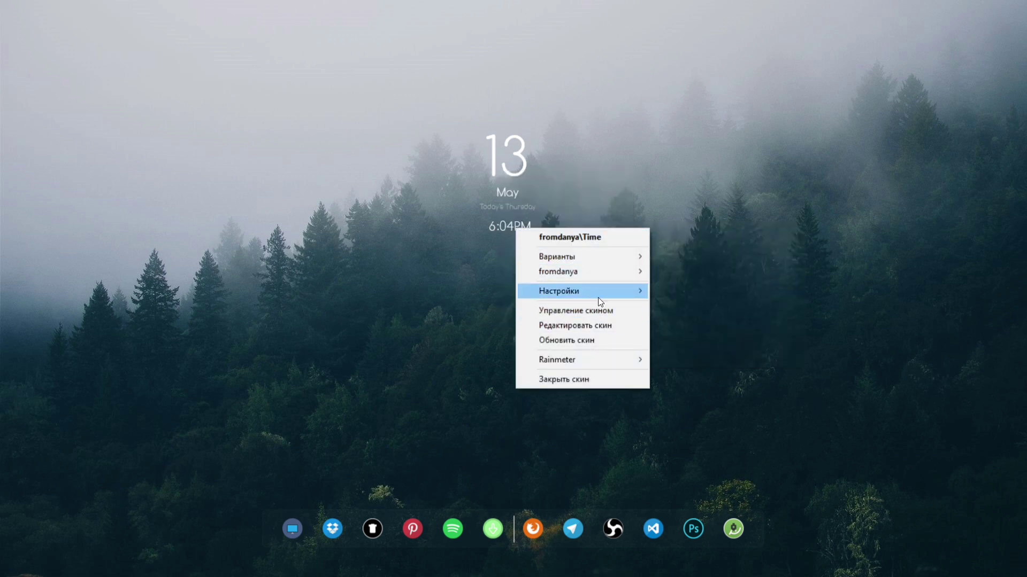
{"action": "mouse_move", "coordinate": [640, 295]}
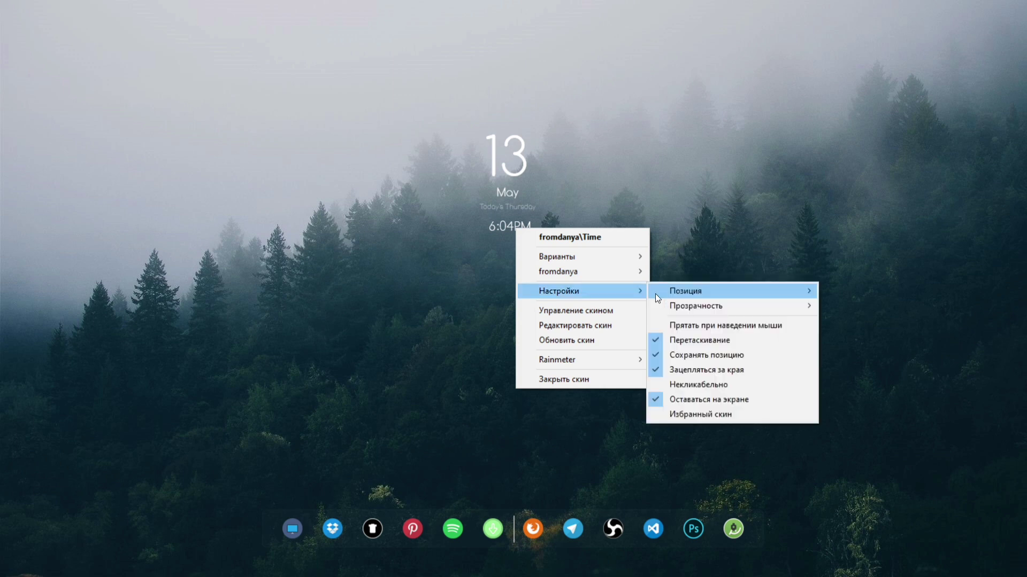
{"action": "left_click", "coordinate": [655, 341]}
- Turn off dragging for the Rainmeter Dock skin to lock the icon dock's position
{"action": "right_click", "coordinate": [515, 518]}
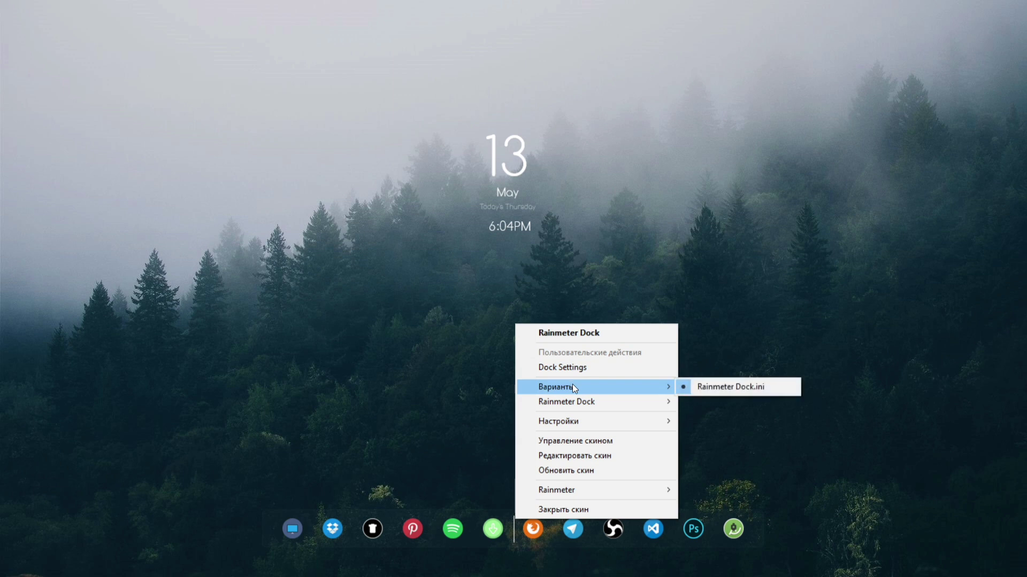
{"action": "mouse_move", "coordinate": [654, 419]}
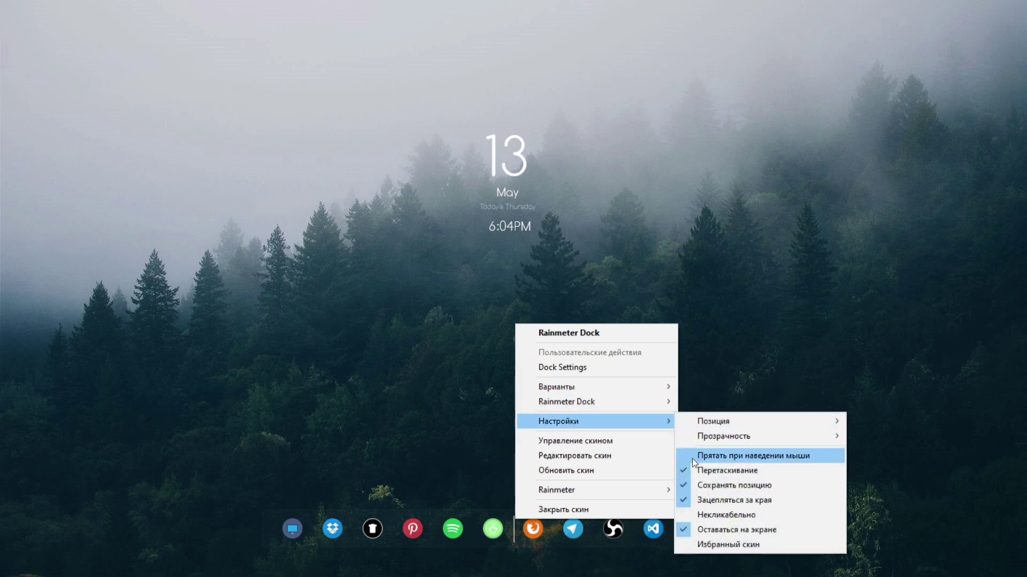
{"action": "left_click", "coordinate": [683, 471]}
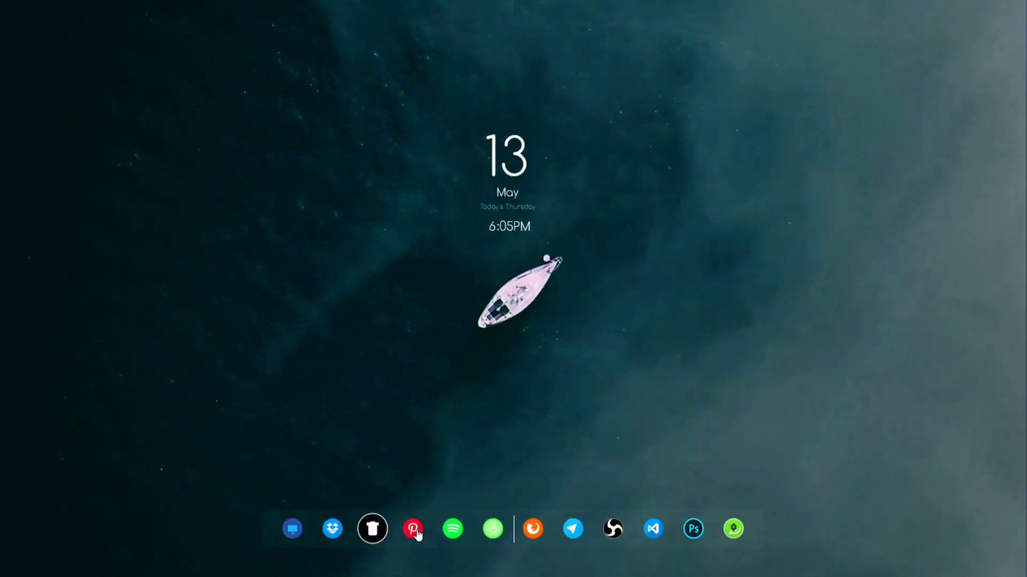
- Try to turn the display of desktop icons back on
{"action": "right_click", "coordinate": [257, 391]}
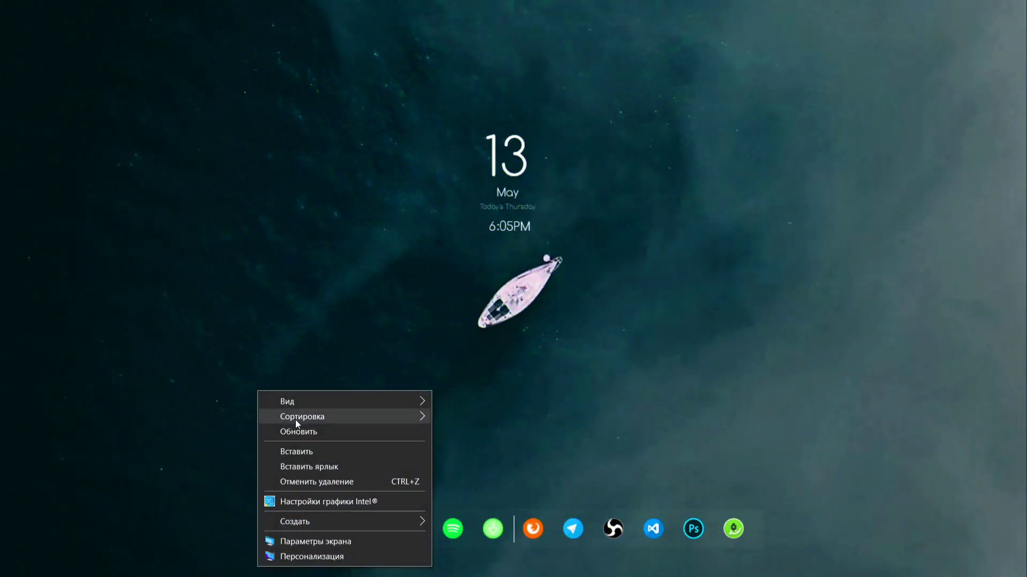
{"action": "mouse_move", "coordinate": [384, 400]}
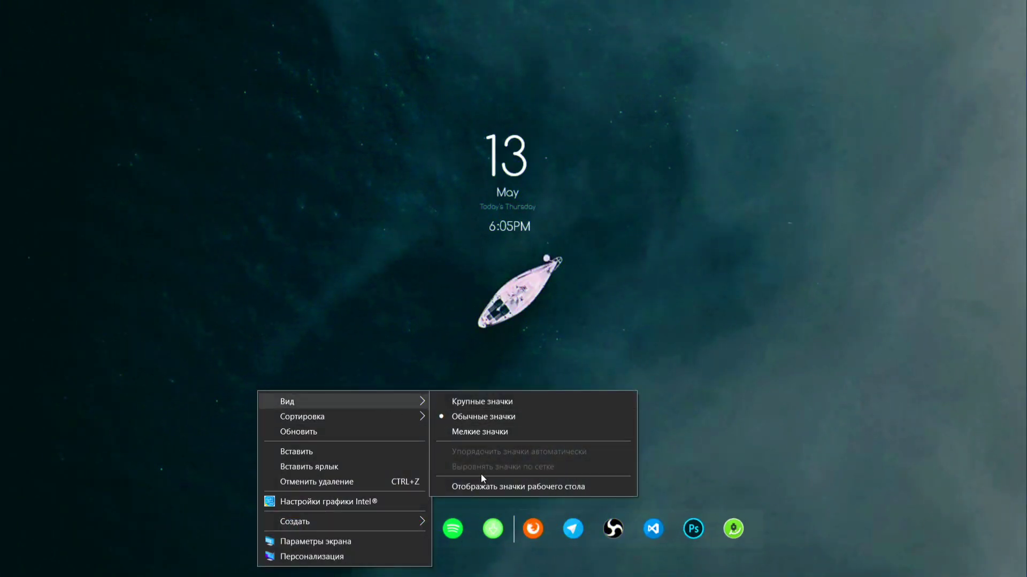
{"action": "left_click", "coordinate": [464, 487]}
{"action": "right_click", "coordinate": [360, 357]}
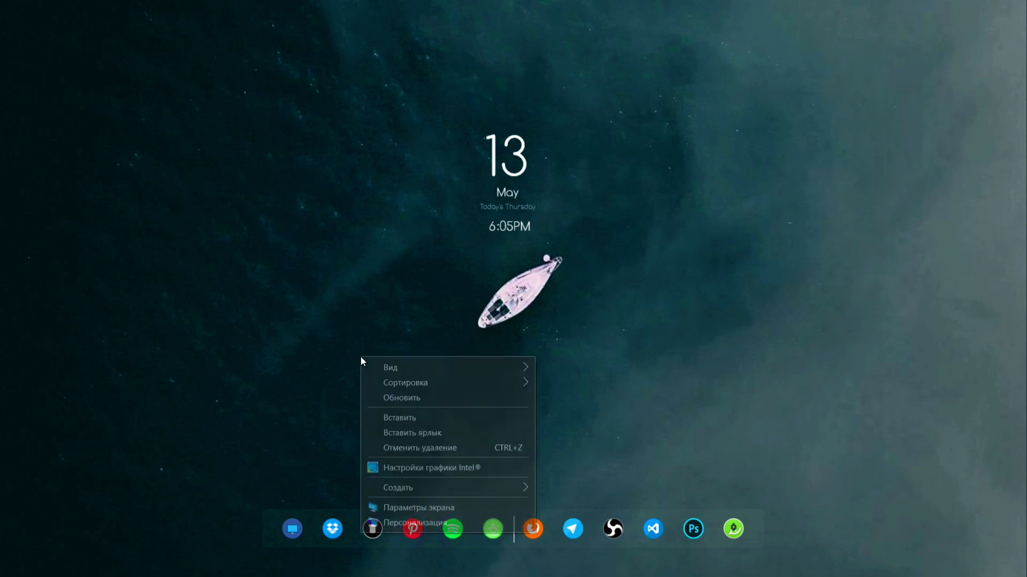
{"action": "left_click", "coordinate": [225, 235]}
{"action": "left_click_drag", "start_coordinate": [259, 239], "coordinate": [601, 412]}
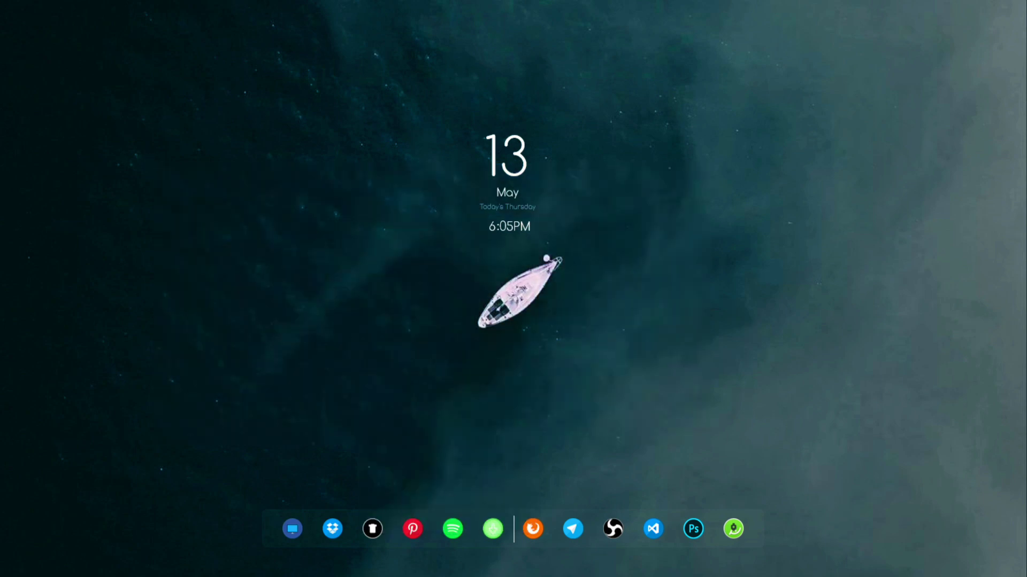
{"action": "left_click", "coordinate": [61, 572]}
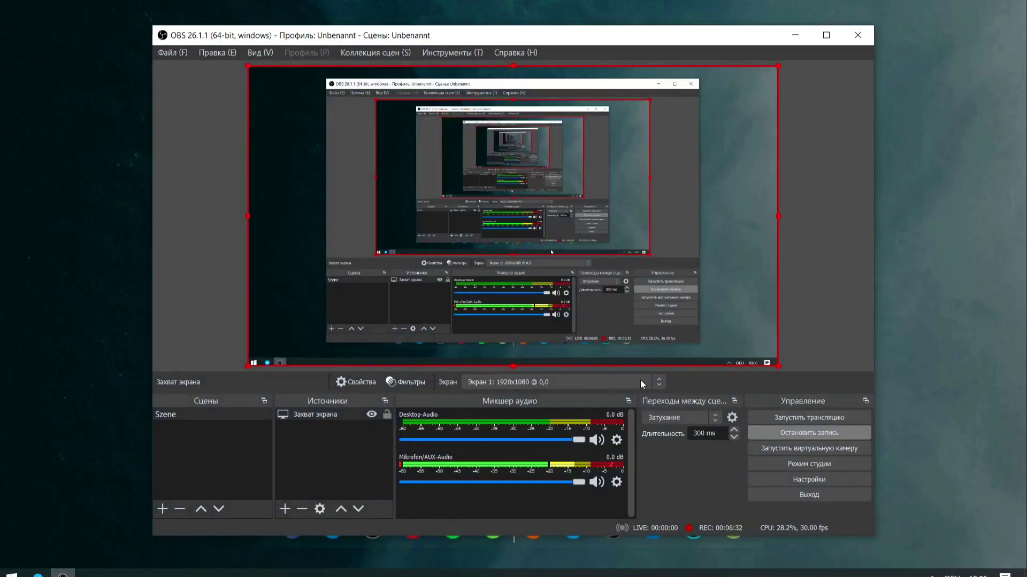